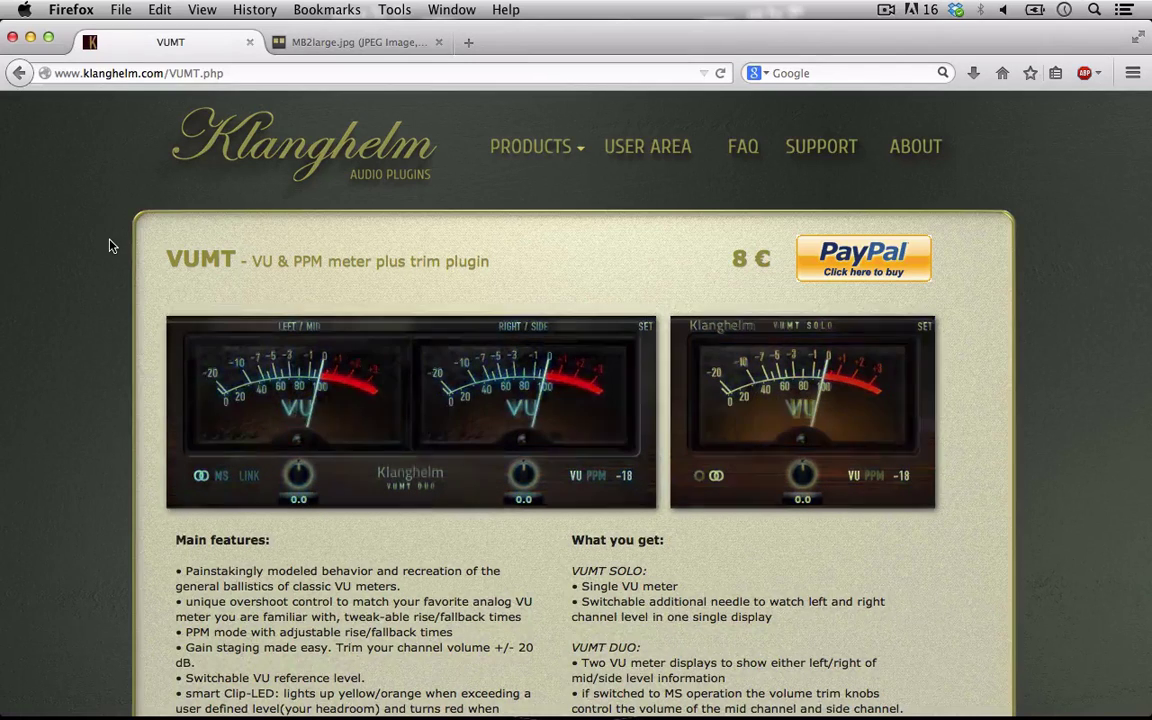
Review the VUMT product page, including its main features, included versions and supported plugin formats
{"action": "mouse_move", "coordinate": [352, 342]}
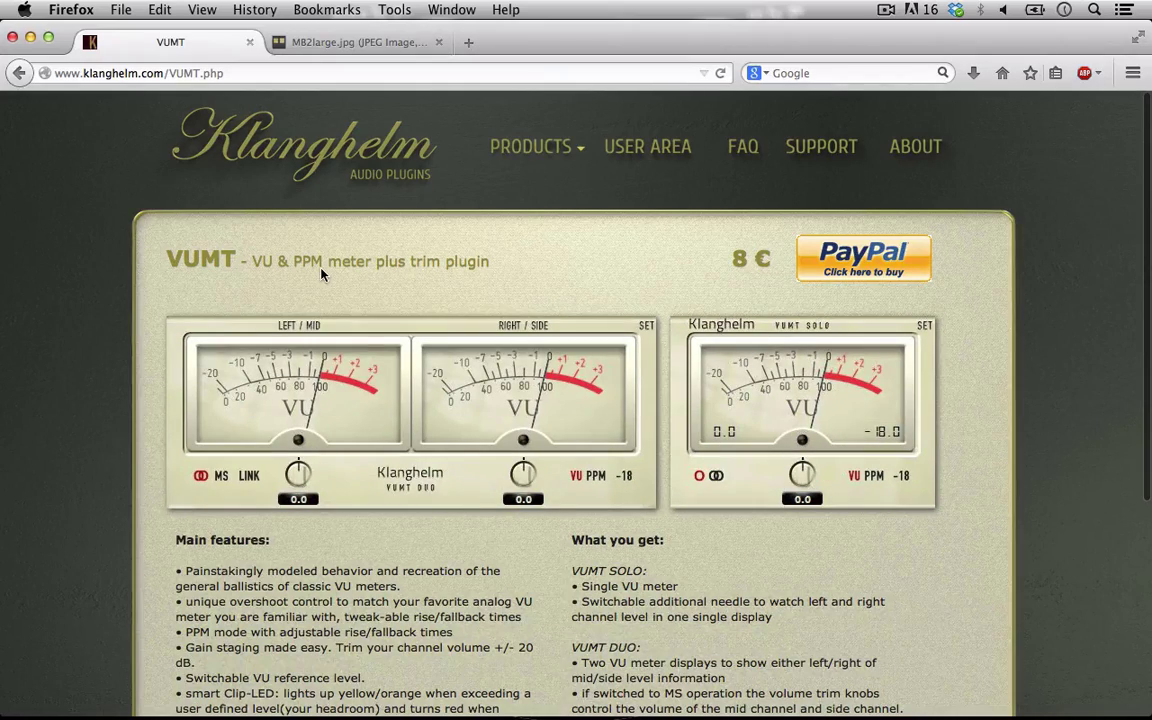
{"action": "scroll", "coordinate": [321, 274], "scroll_direction": "down", "scroll_amount": 1}
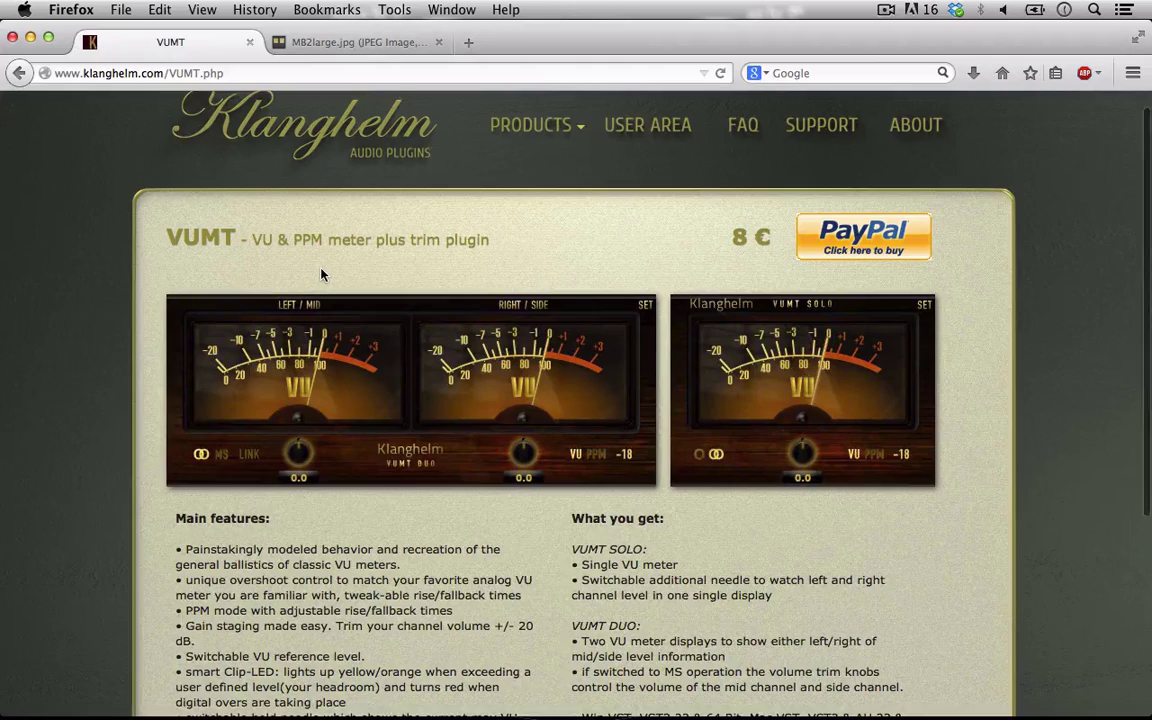
{"action": "scroll", "coordinate": [321, 274], "scroll_direction": "down", "scroll_amount": 1}
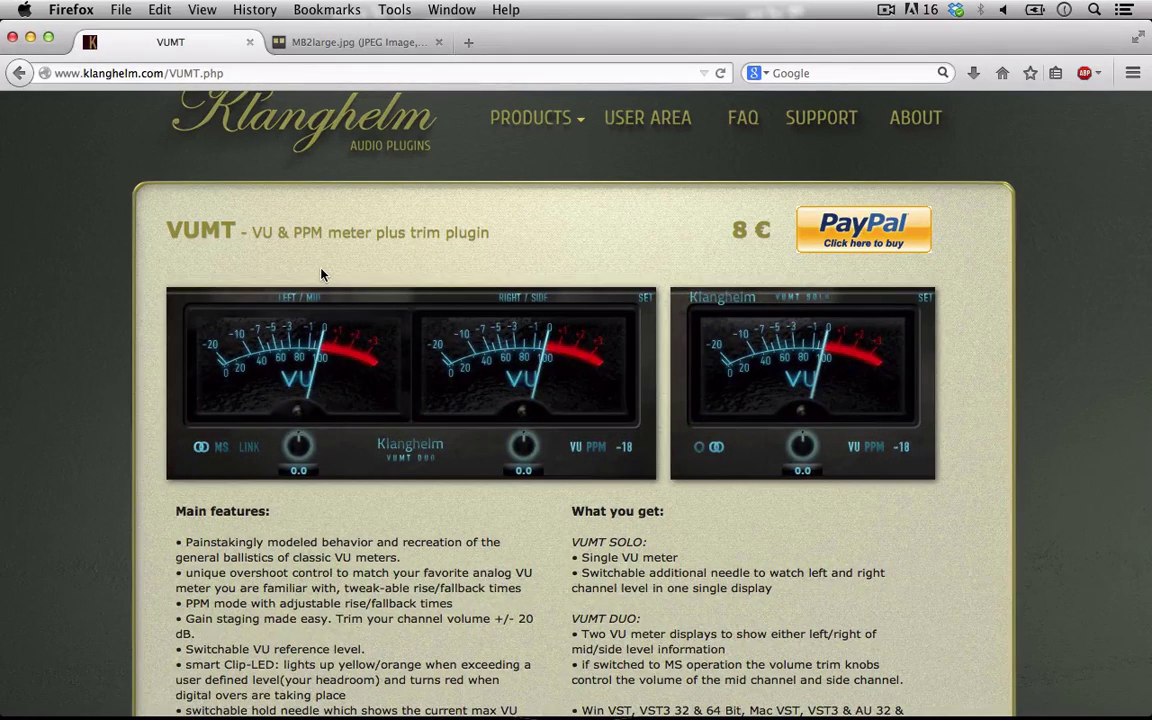
{"action": "mouse_move", "coordinate": [337, 460]}
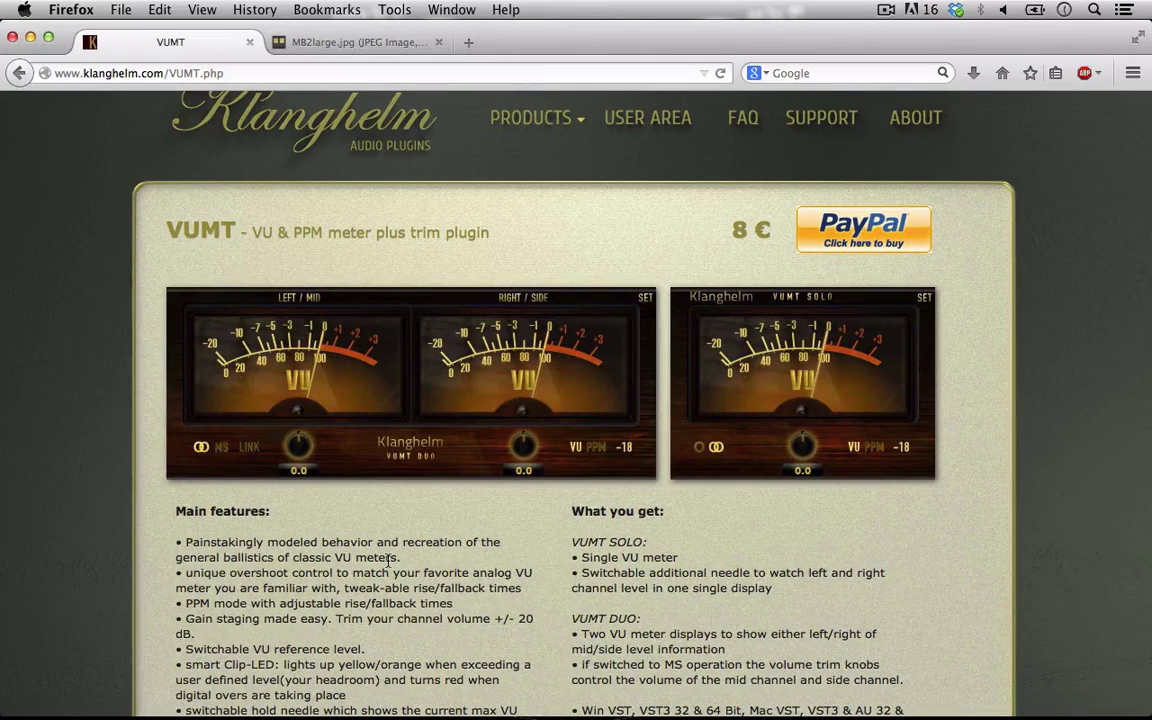
{"action": "scroll", "coordinate": [388, 560], "scroll_direction": "down", "scroll_amount": 5}
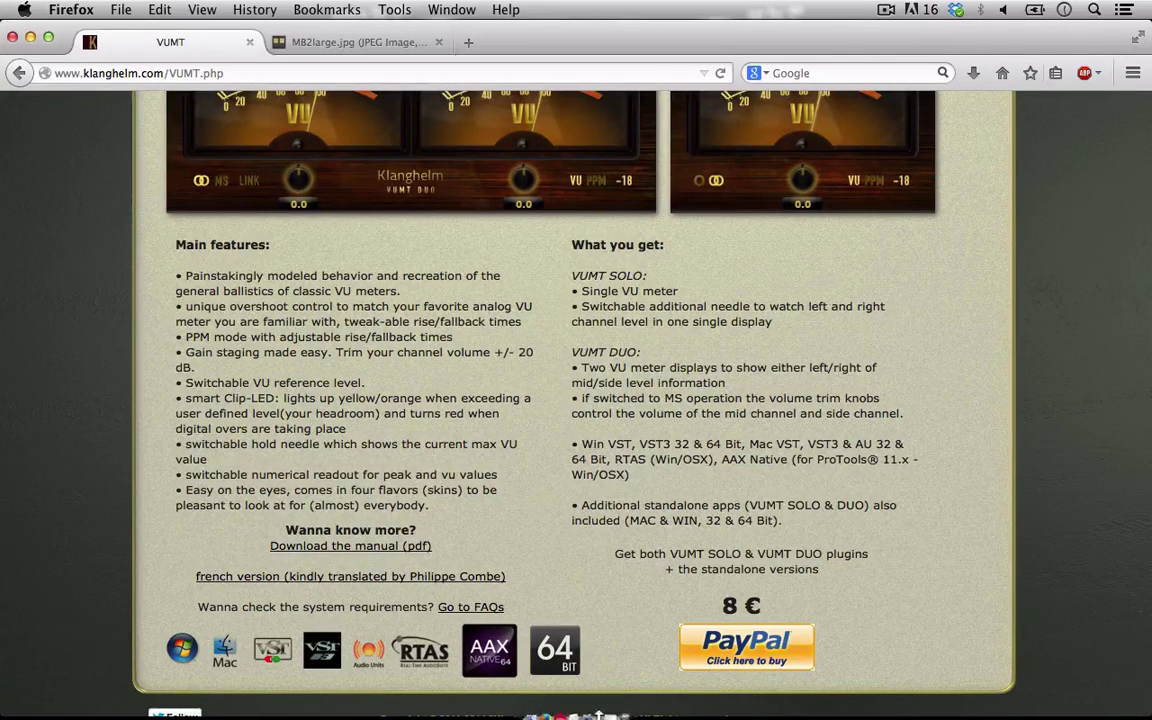
Switch to Bitwig Studio, open the VUMTSolo device's meter window and inspect its VU, PPM and LED settings
{"action": "left_click", "coordinate": [540, 710]}
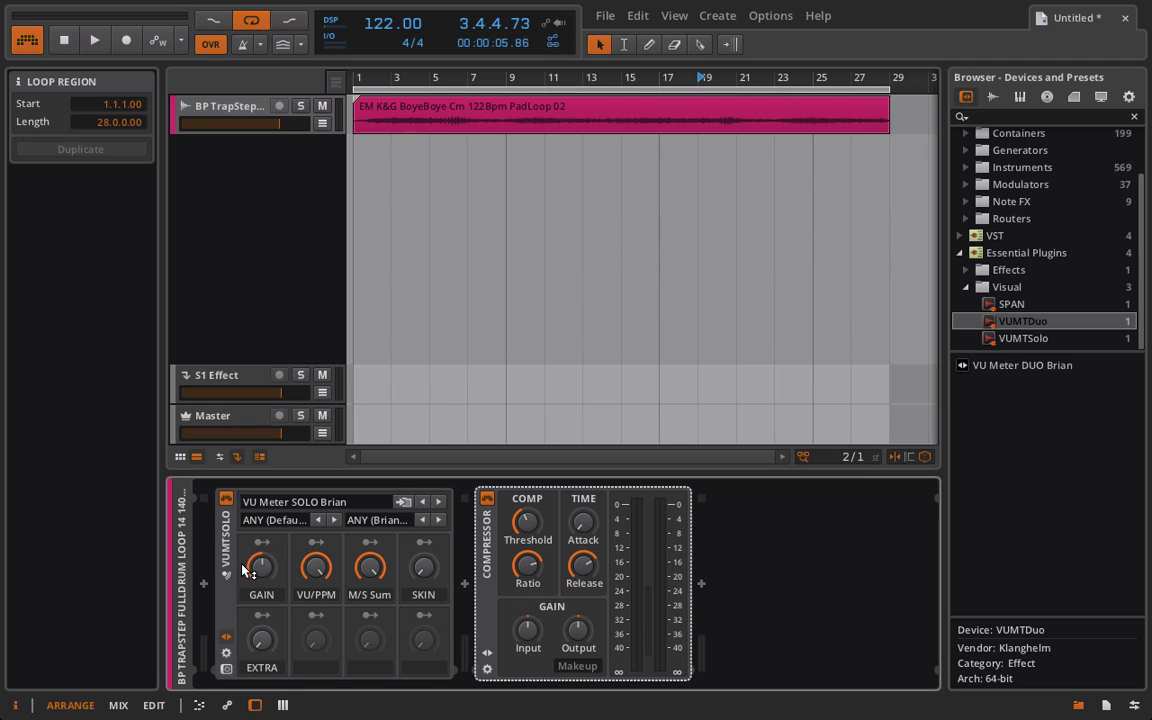
{"action": "left_click", "coordinate": [227, 669]}
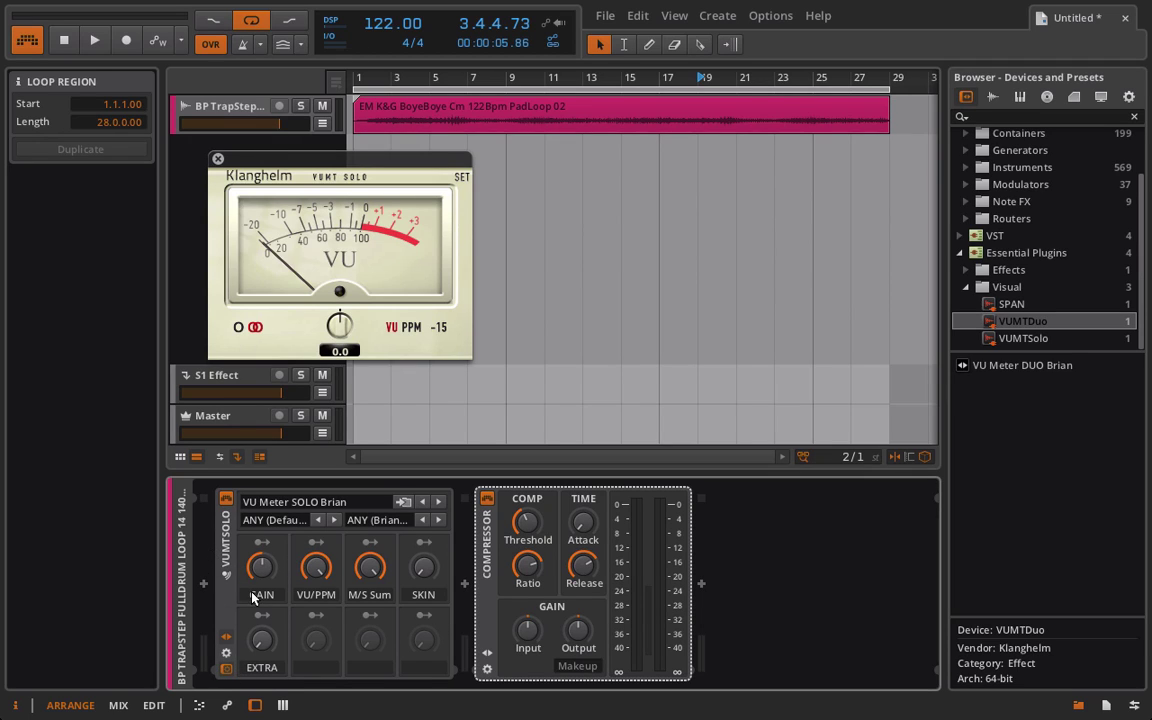
{"action": "left_click", "coordinate": [212, 506]}
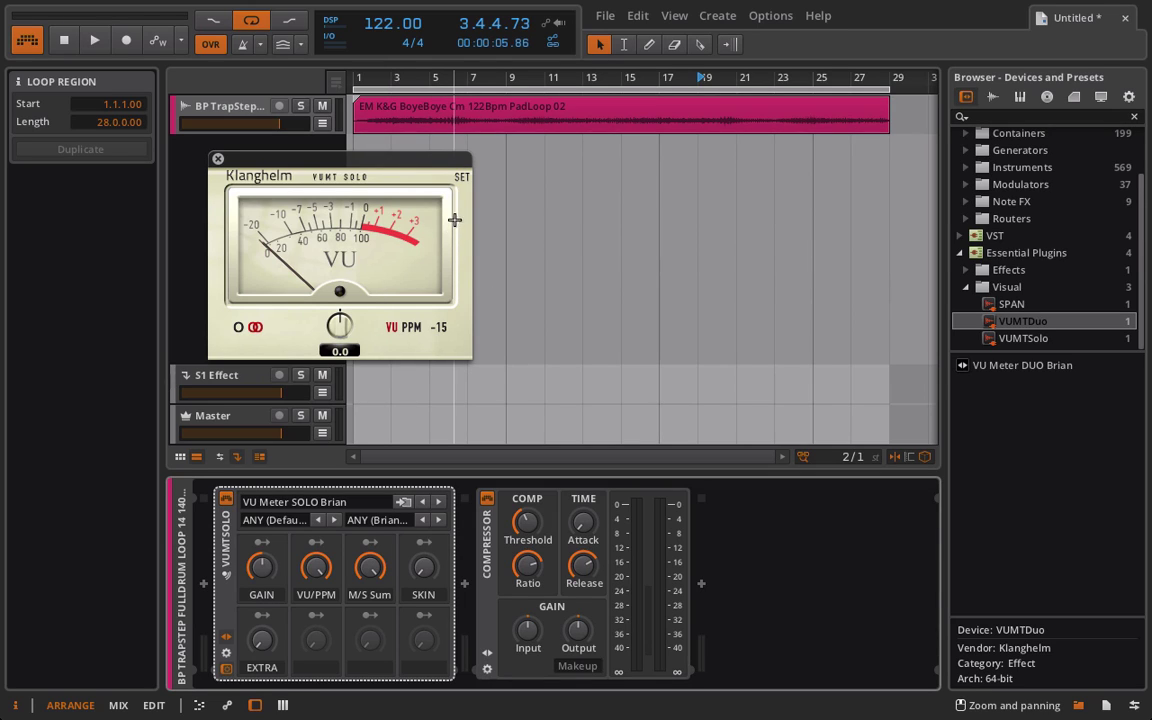
{"action": "left_click", "coordinate": [461, 176]}
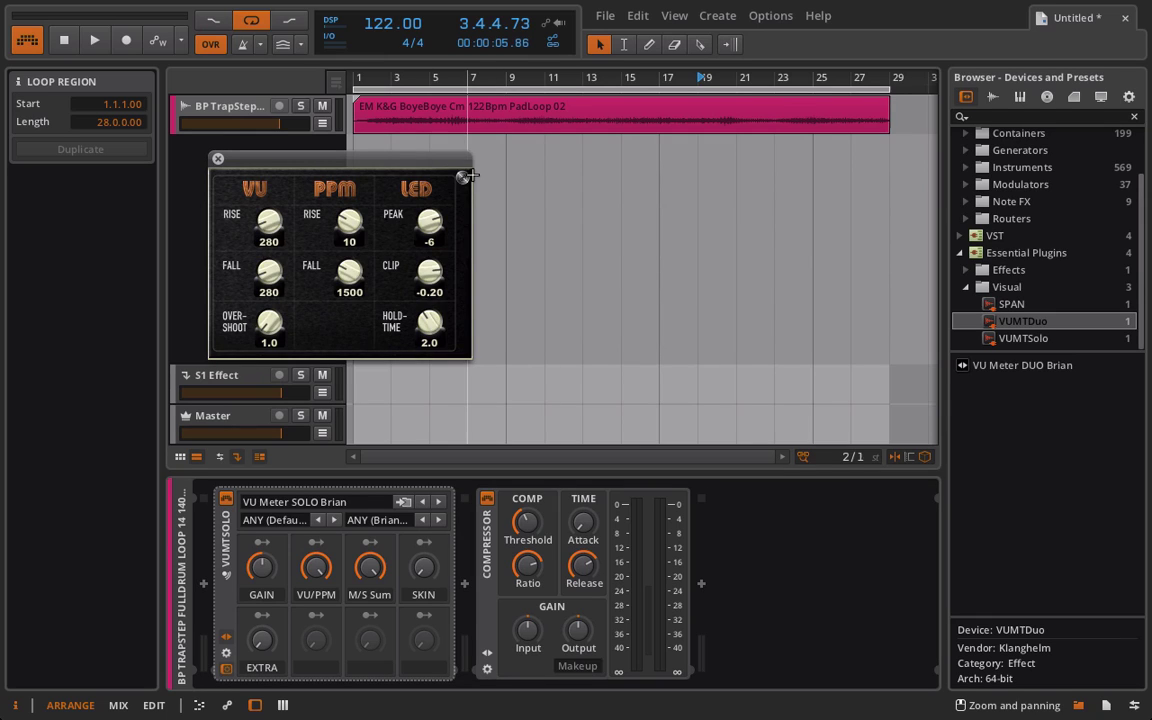
{"action": "left_click", "coordinate": [460, 176]}
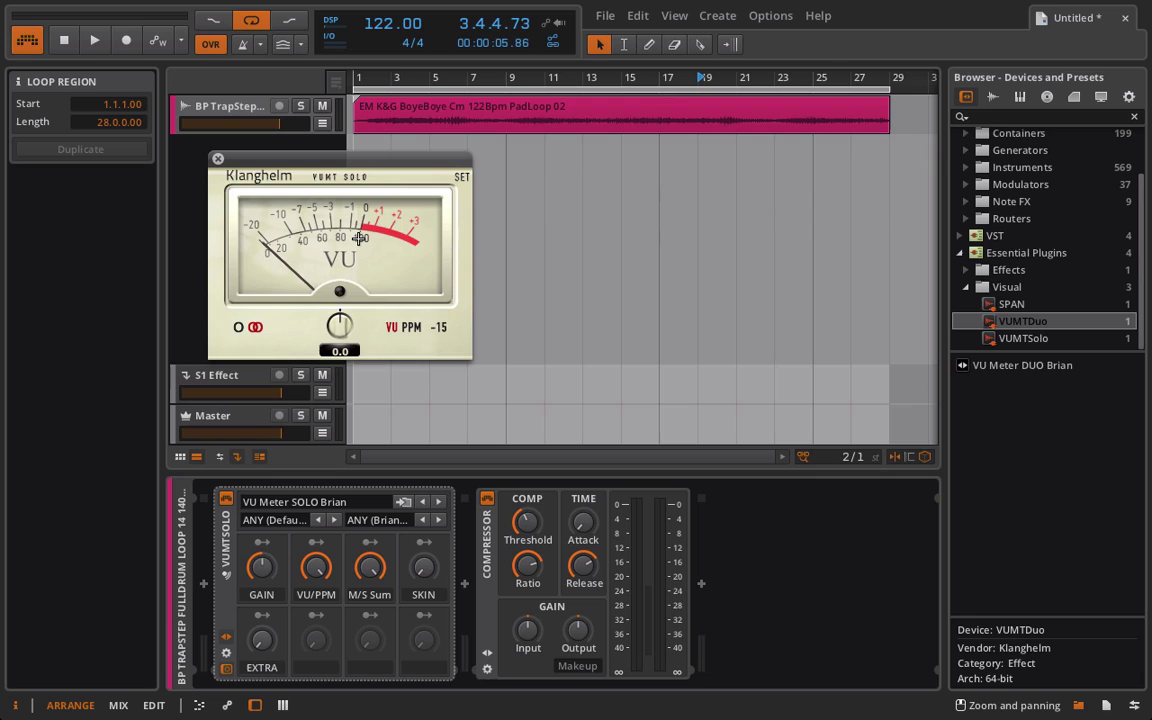
Bypass the compressor, play the loop and turn the meter's M/S Sum macro fully down for a single needle
{"action": "left_click", "coordinate": [487, 499]}
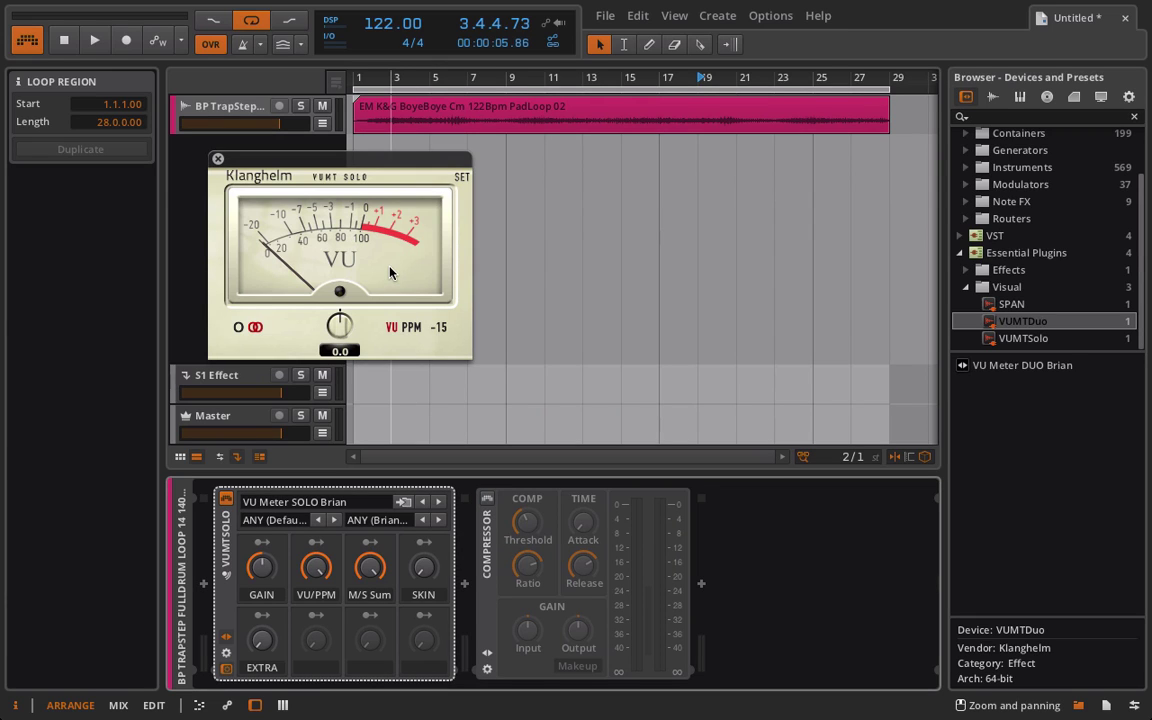
{"action": "key", "text": "space"}
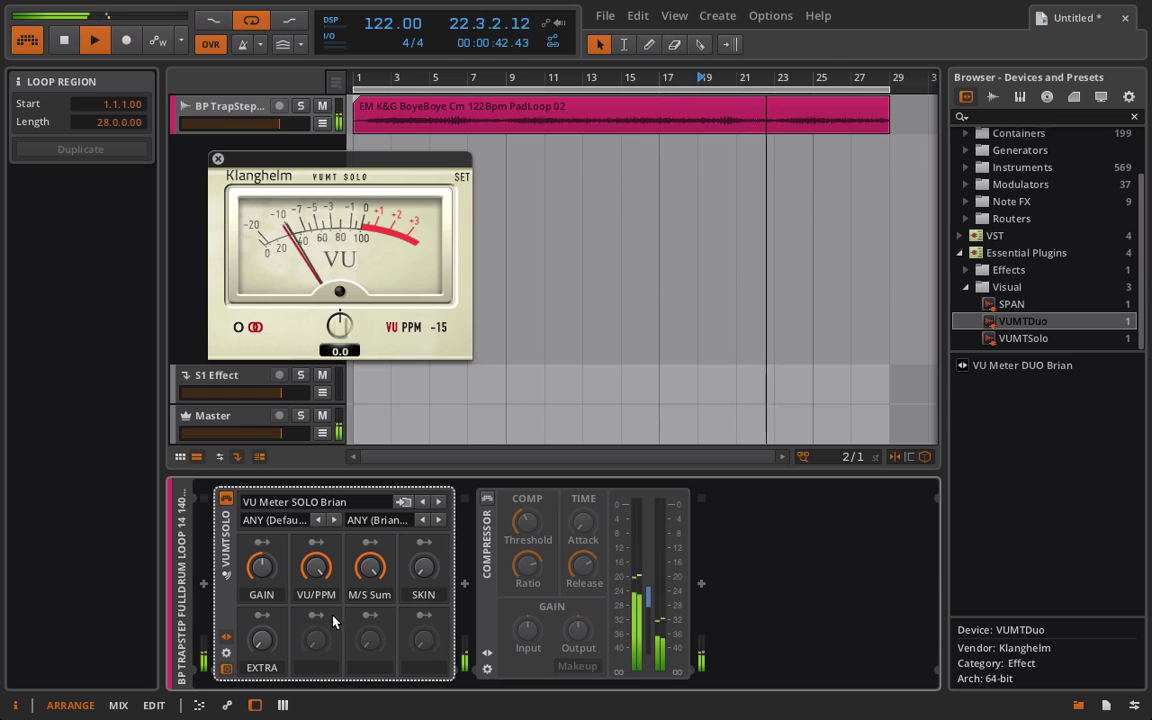
{"action": "left_click", "coordinate": [369, 573]}
{"action": "left_click_drag", "start_coordinate": [369, 573], "coordinate": [370, 575]}
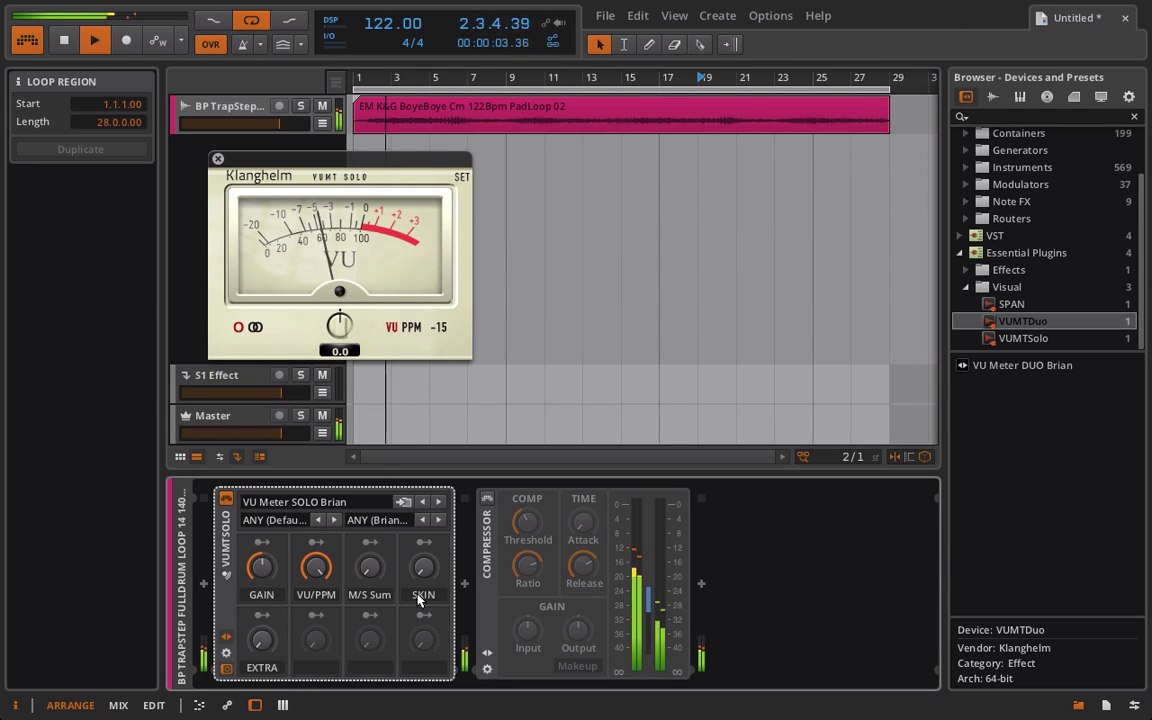
Insert a Tool device before the VUMTSolo meter and pan it strongly to the left
{"action": "left_click", "coordinate": [204, 584]}
{"action": "key", "text": "Escape"}
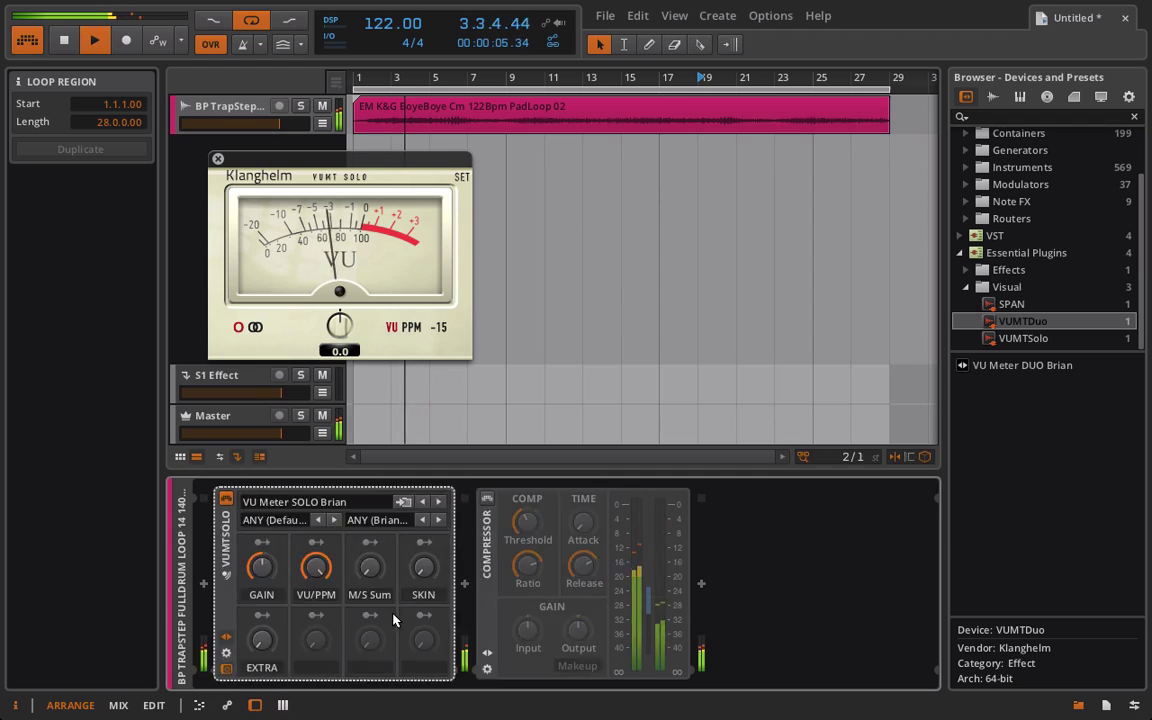
{"action": "left_click_drag", "start_coordinate": [262, 610], "coordinate": [262, 632]}
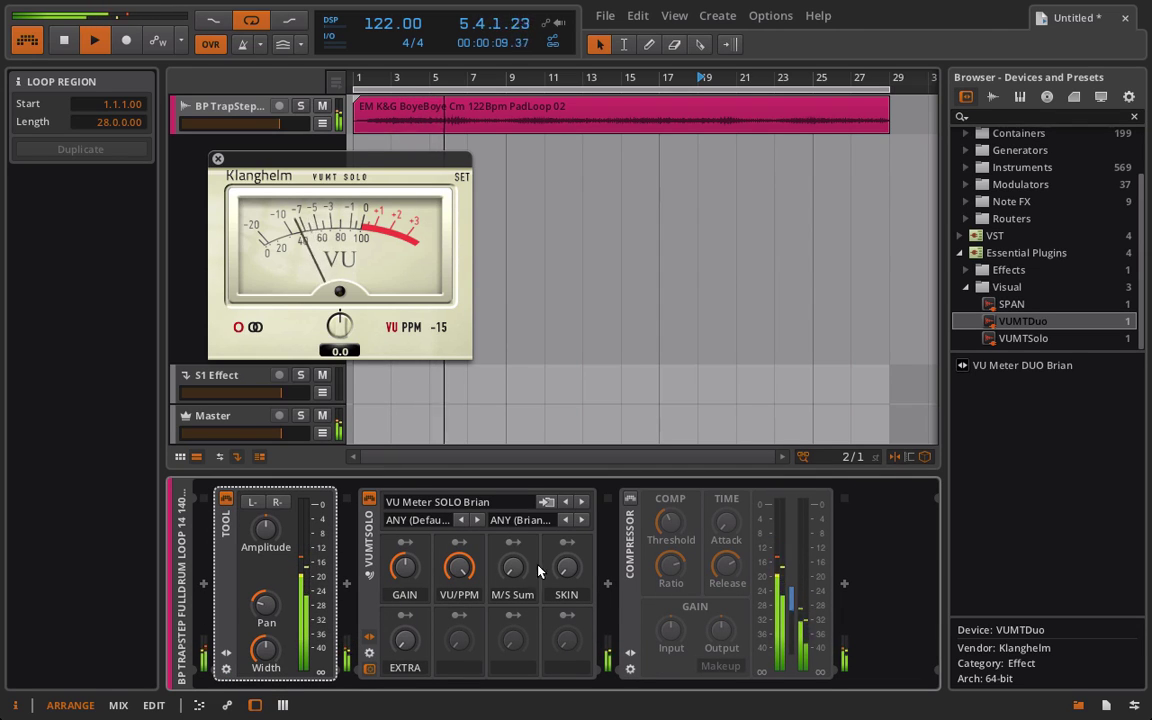
Turn the M/S Sum macro fully up for two needles, bring the Tool's pan closer to centre and stop playback
{"action": "left_click_drag", "start_coordinate": [511, 569], "coordinate": [511, 555]}
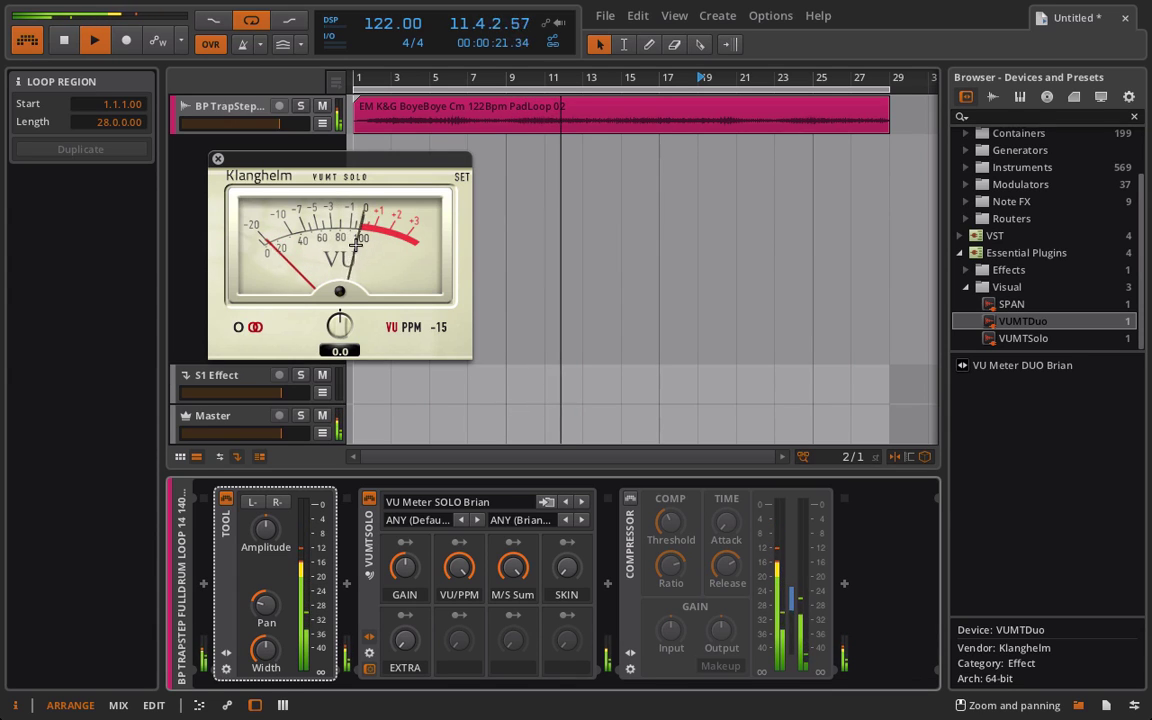
{"action": "left_click_drag", "start_coordinate": [263, 609], "coordinate": [263, 579]}
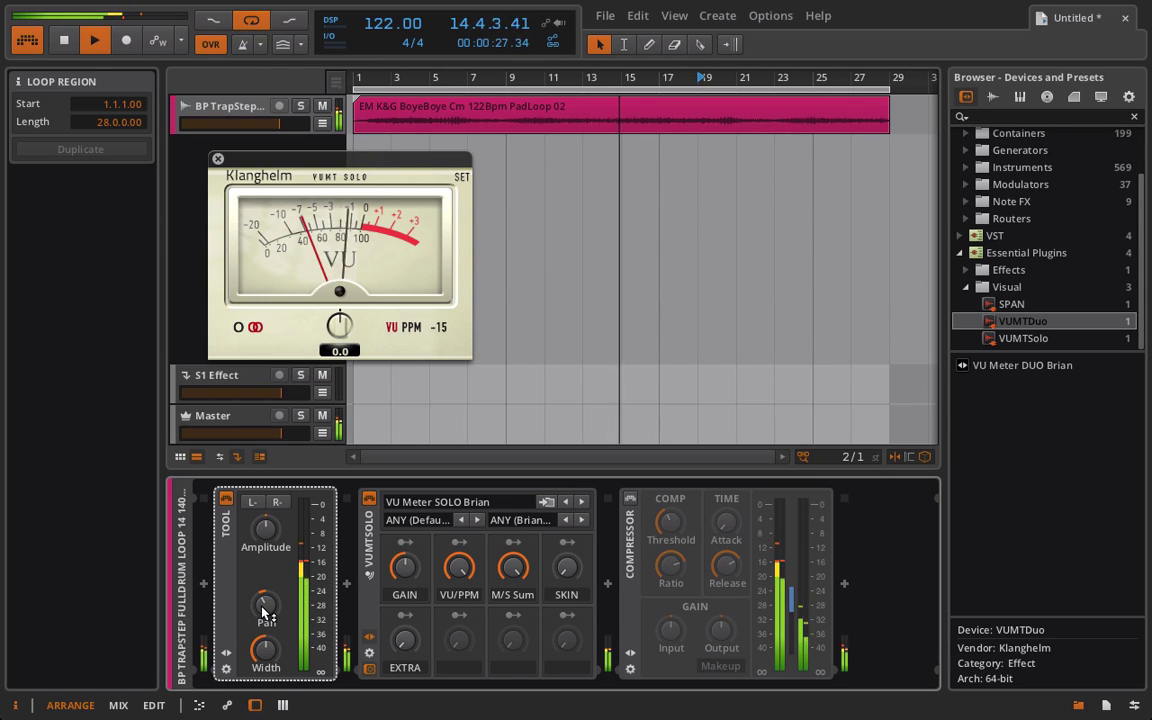
{"action": "key", "text": "space"}
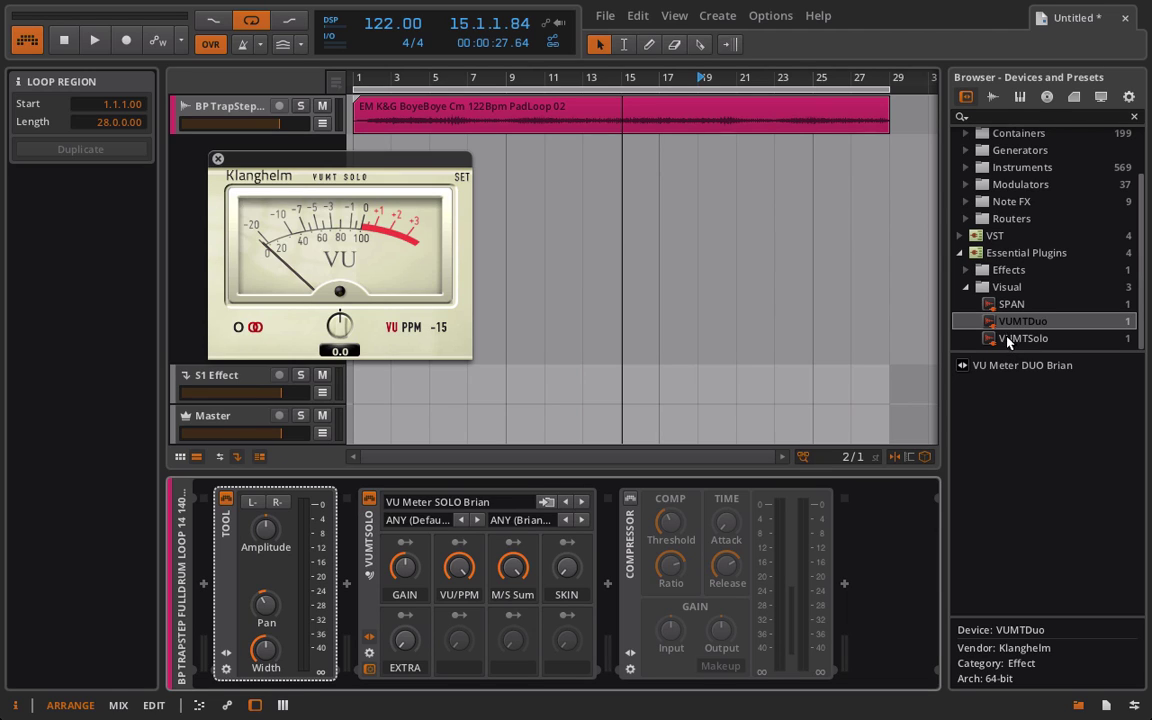
Copy the VUMTSolo device to the start of the chain, before the Tool device
{"action": "left_click", "coordinate": [375, 540]}
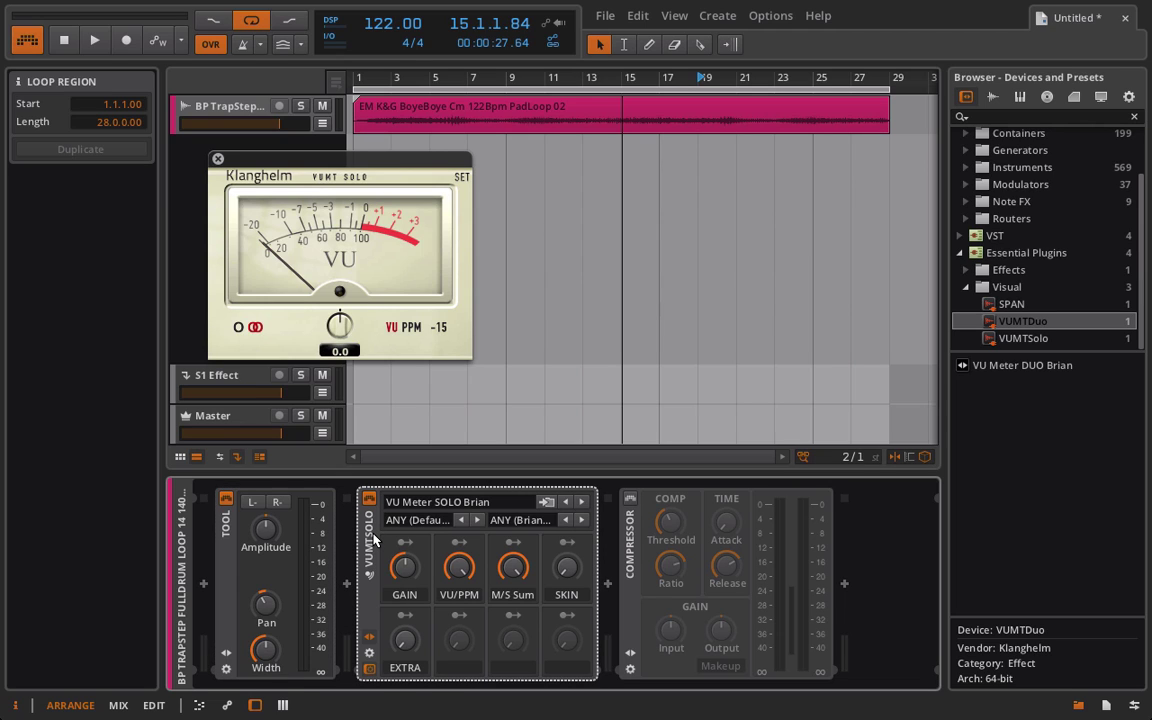
{"action": "left_click_drag", "start_coordinate": [374, 540], "coordinate": [326, 549]}
{"action": "left_click_drag", "start_coordinate": [222, 570], "coordinate": [220, 567]}
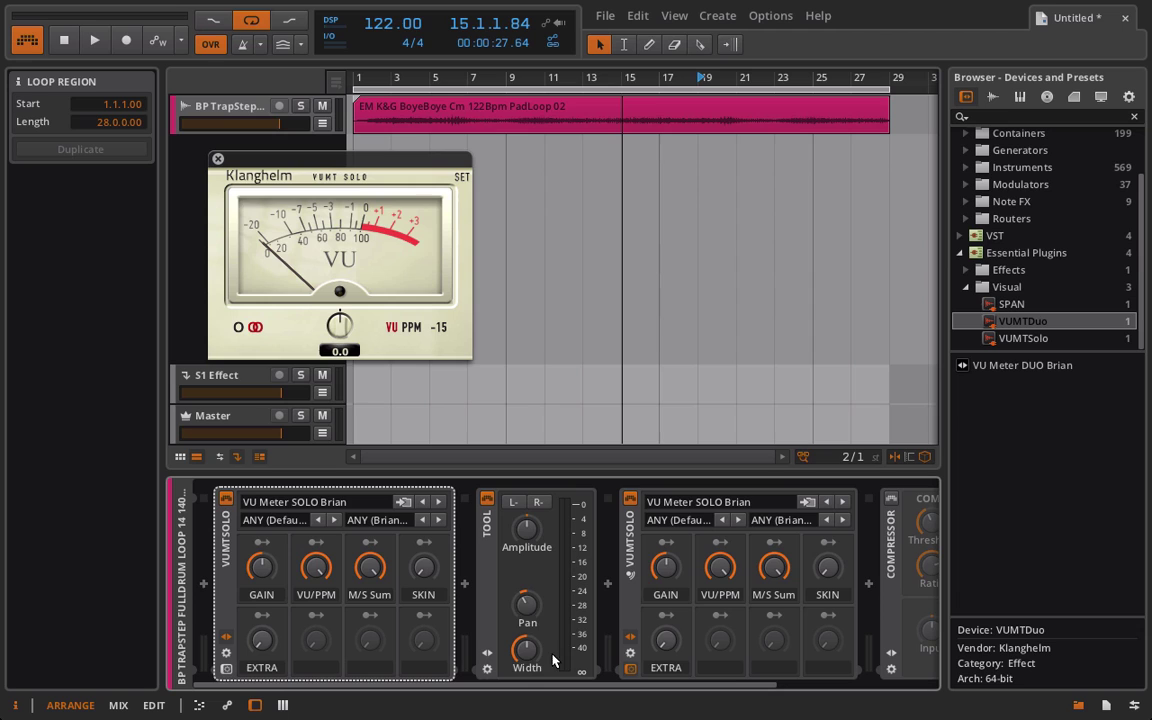
Open the copied meter's window and arrange both VUMT Solo windows side by side
{"action": "left_click", "coordinate": [226, 670]}
{"action": "left_click_drag", "start_coordinate": [515, 154], "coordinate": [148, 188]}
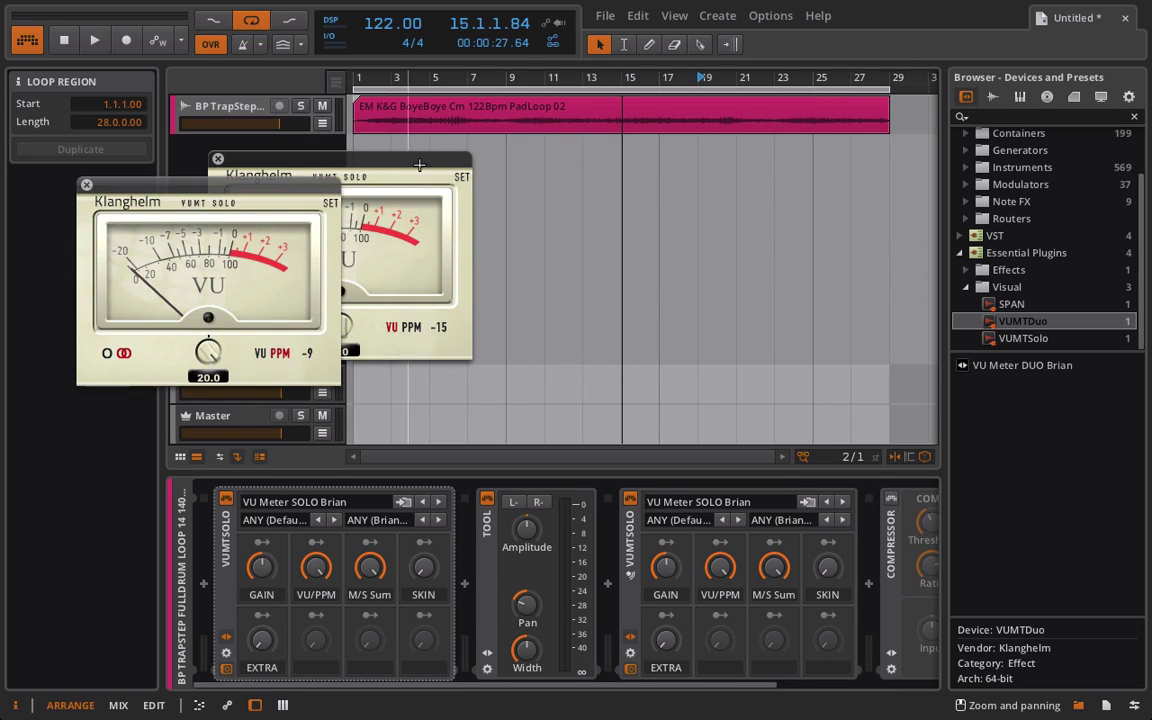
{"action": "left_click_drag", "start_coordinate": [381, 169], "coordinate": [517, 202]}
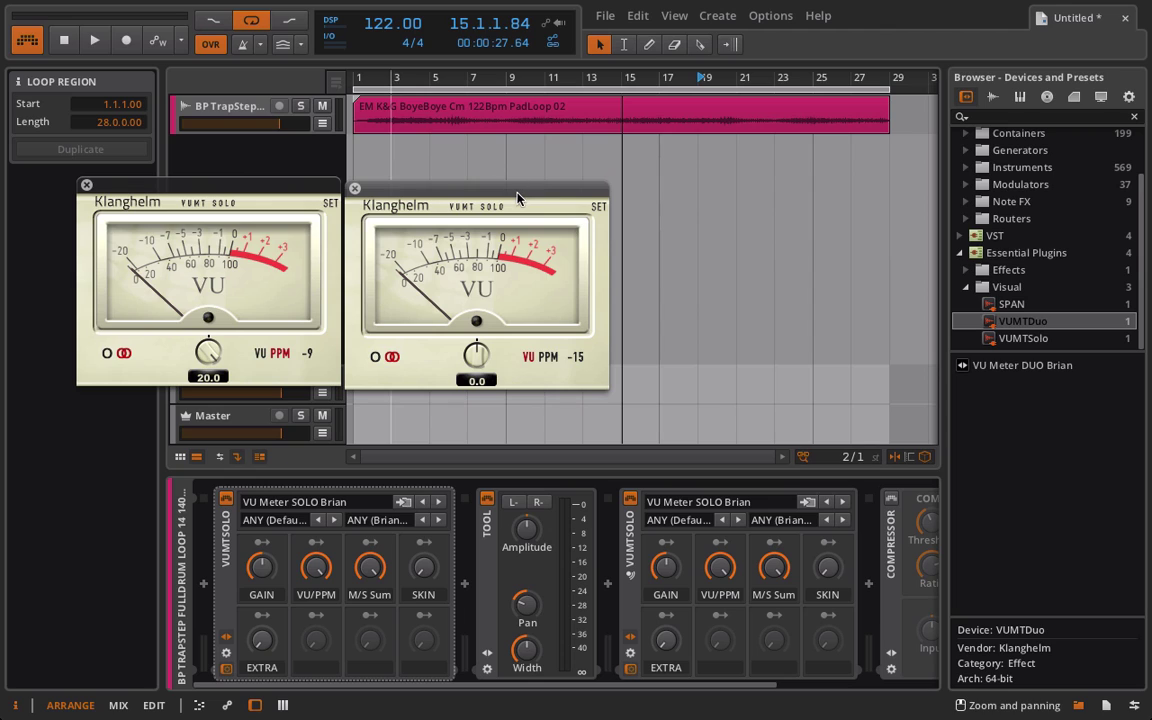
Set the first VUMTSolo's SKIN macro to 23.0 %, its mode to VU and its trim to 0.0
{"action": "left_click_drag", "start_coordinate": [423, 577], "coordinate": [423, 567]}
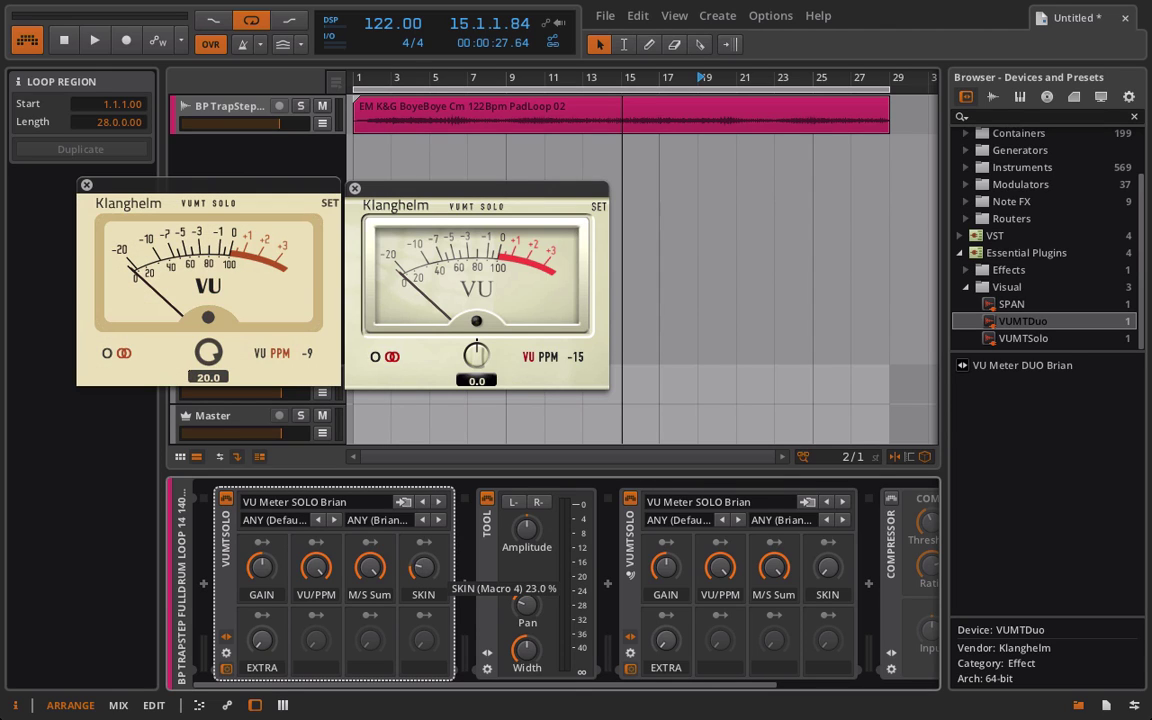
{"action": "left_click", "coordinate": [266, 360]}
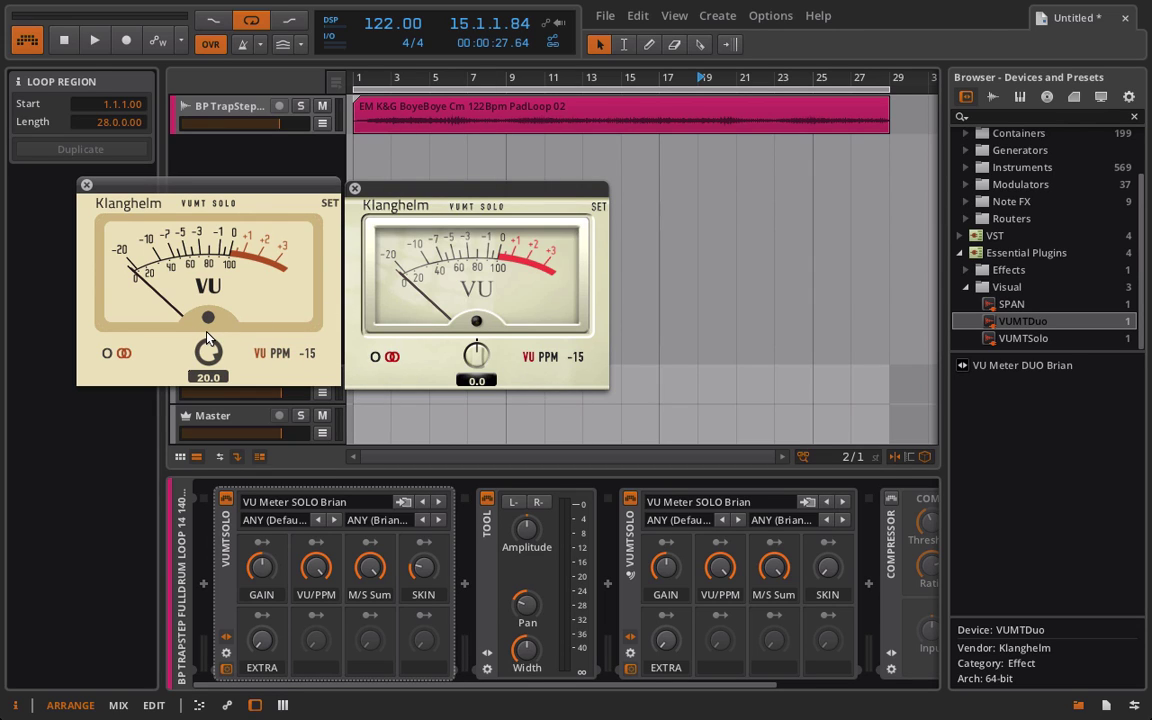
{"action": "key", "text": "space"}
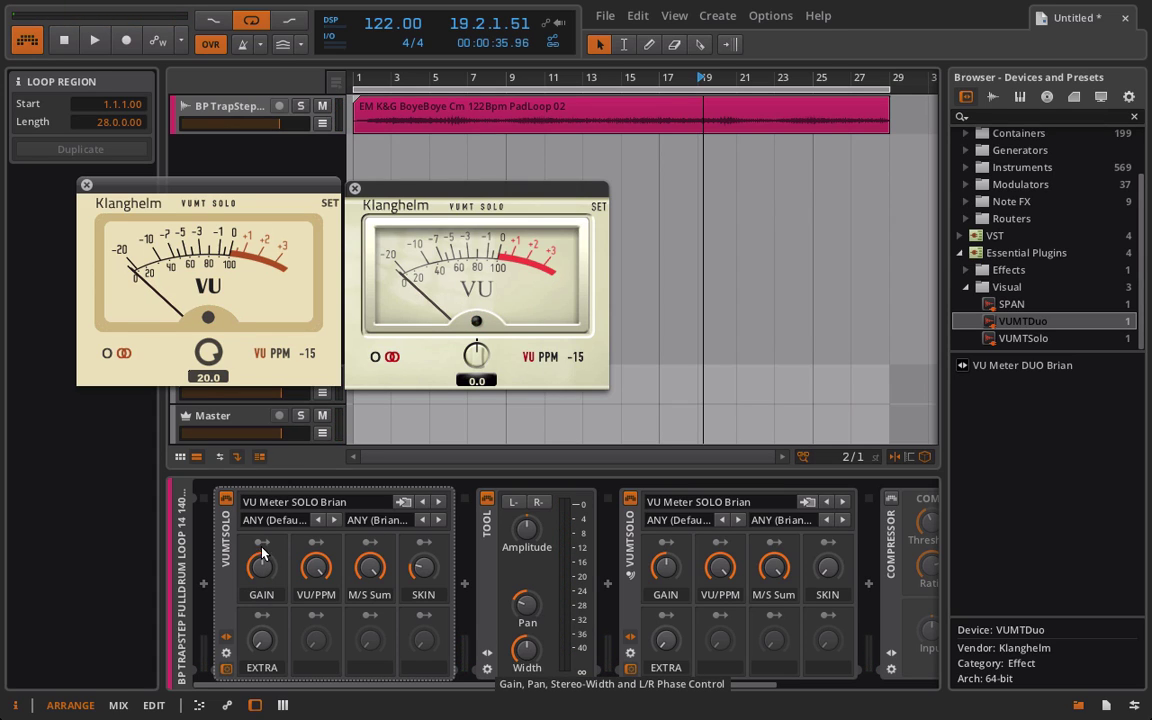
{"action": "scroll", "coordinate": [204, 347], "scroll_direction": "down", "scroll_amount": 2}
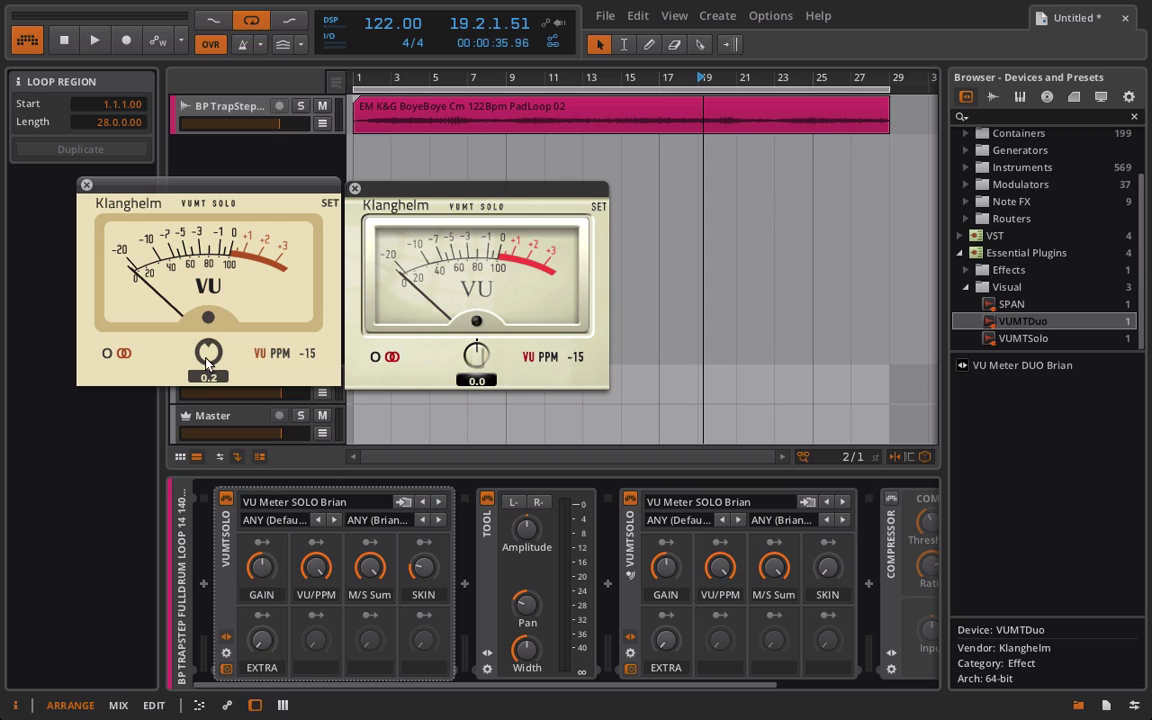
{"action": "scroll", "coordinate": [207, 352], "scroll_direction": "down", "scroll_amount": 1}
{"action": "left_click", "coordinate": [262, 568]}
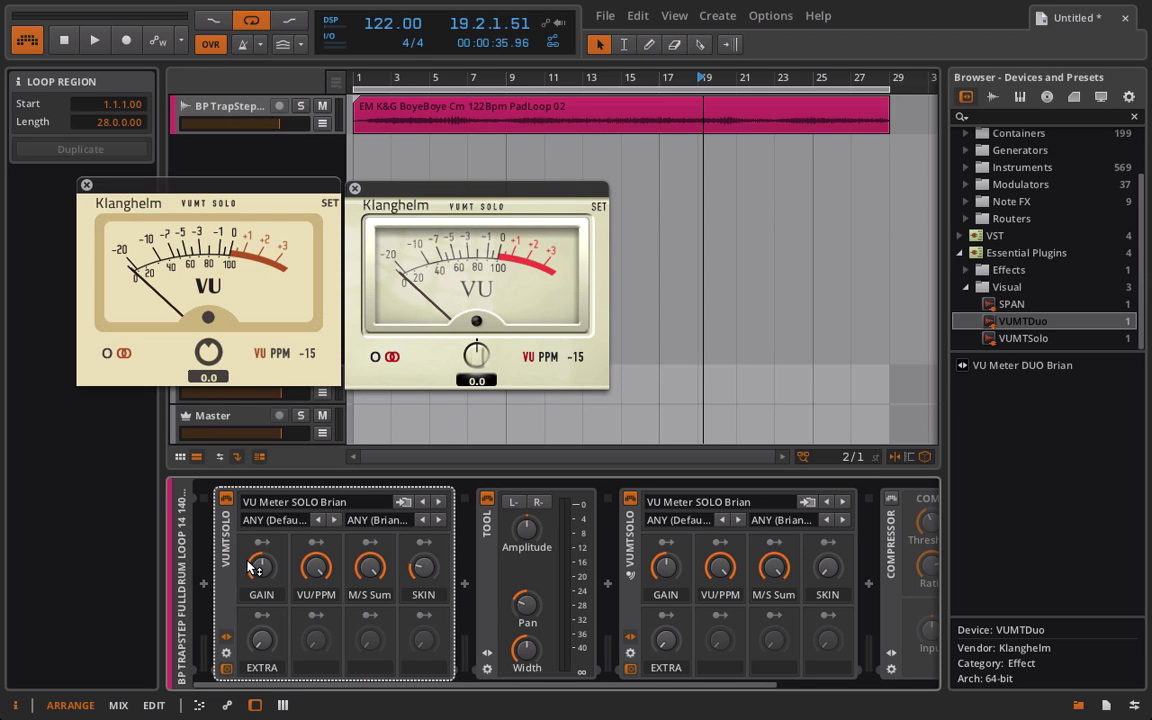
Play the loop to compare both meters, and re-enable the compressor at the end of the chain for another playback
{"action": "key", "text": "space"}
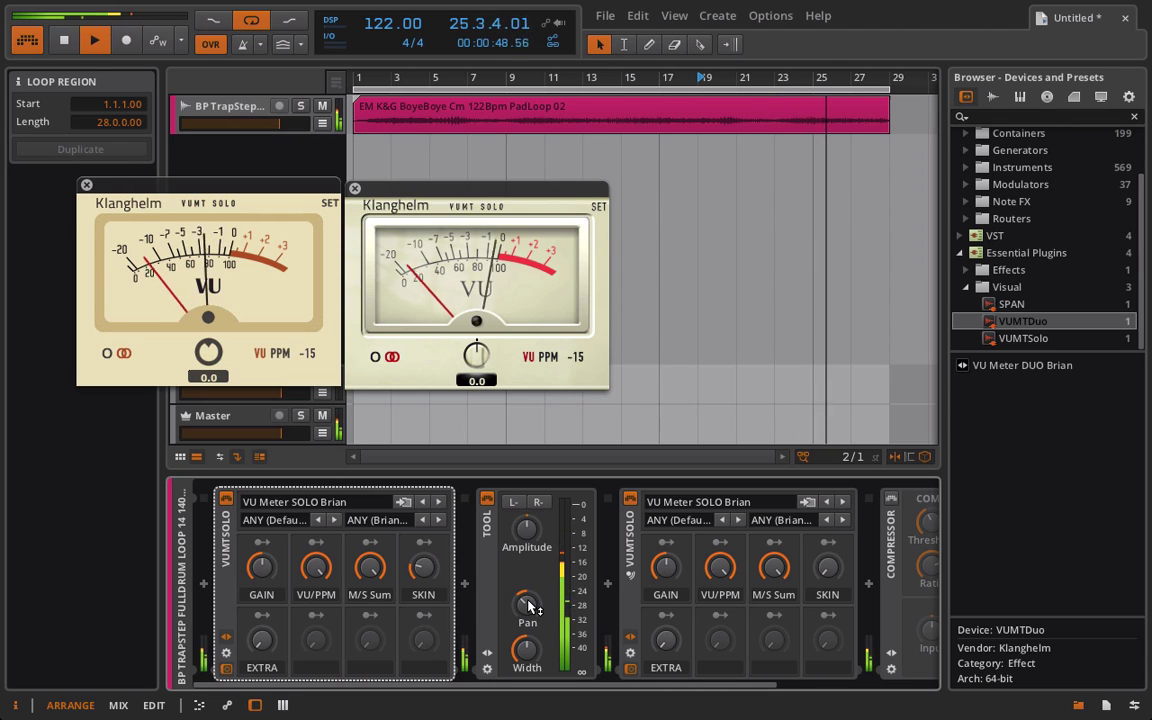
{"action": "key", "text": "space"}
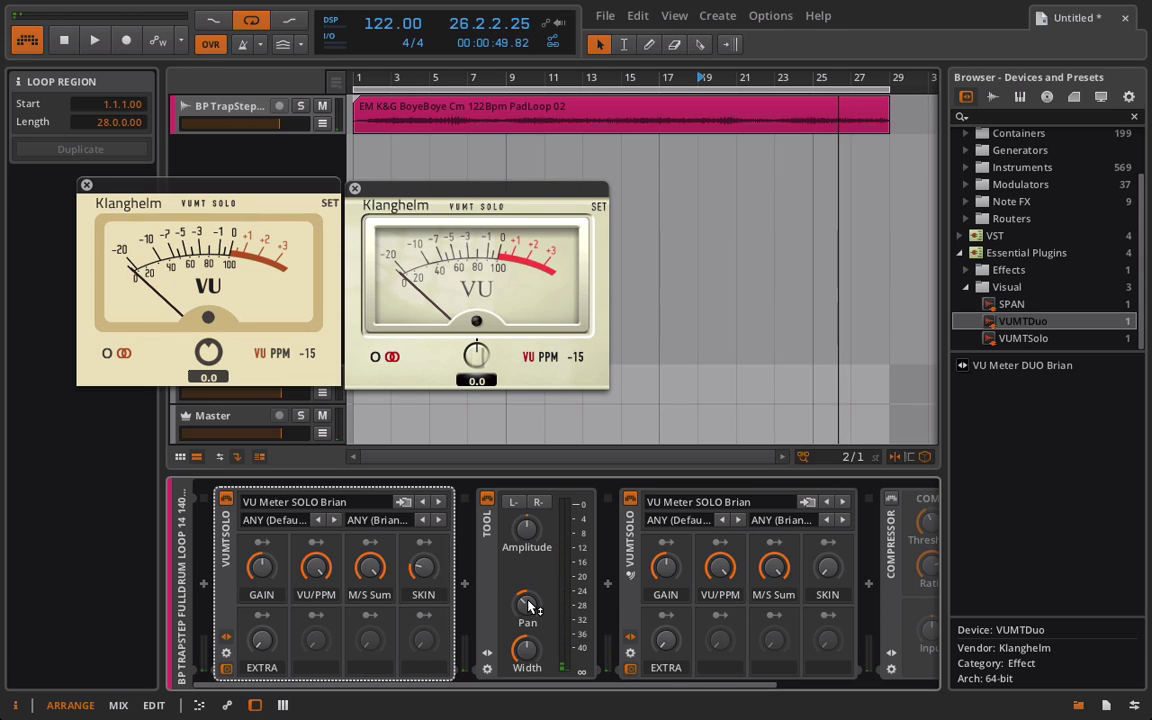
{"action": "scroll", "coordinate": [529, 607], "scroll_direction": "right", "scroll_amount": 5}
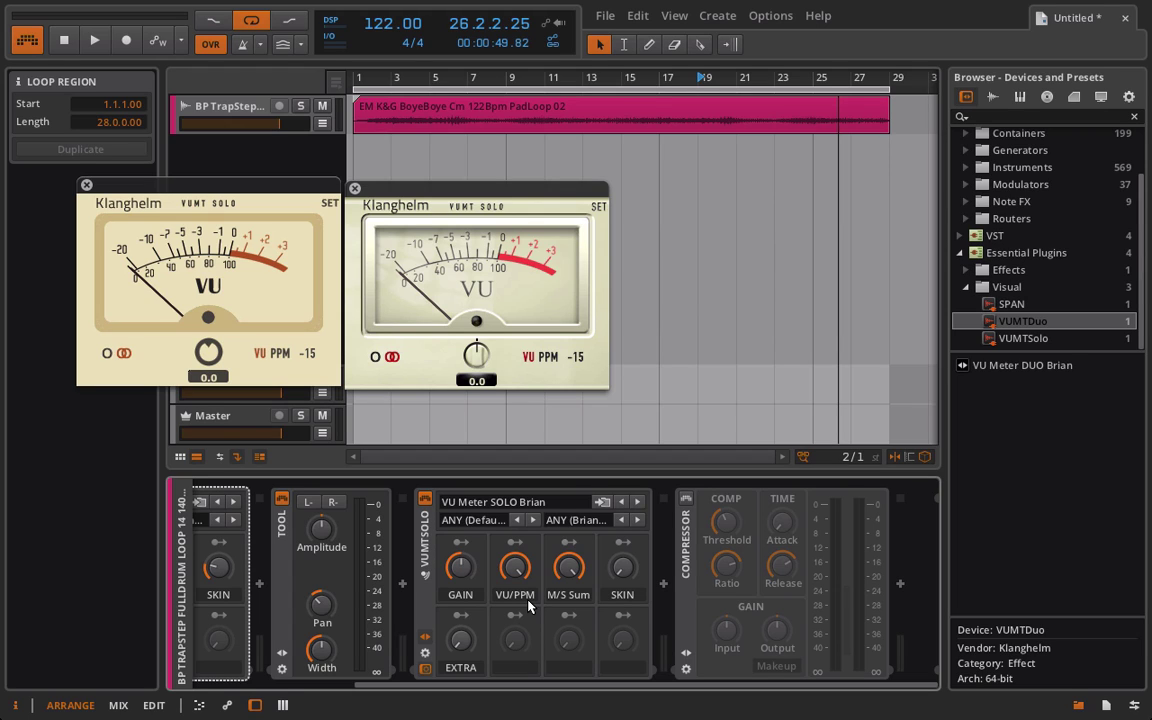
{"action": "left_click", "coordinate": [684, 502]}
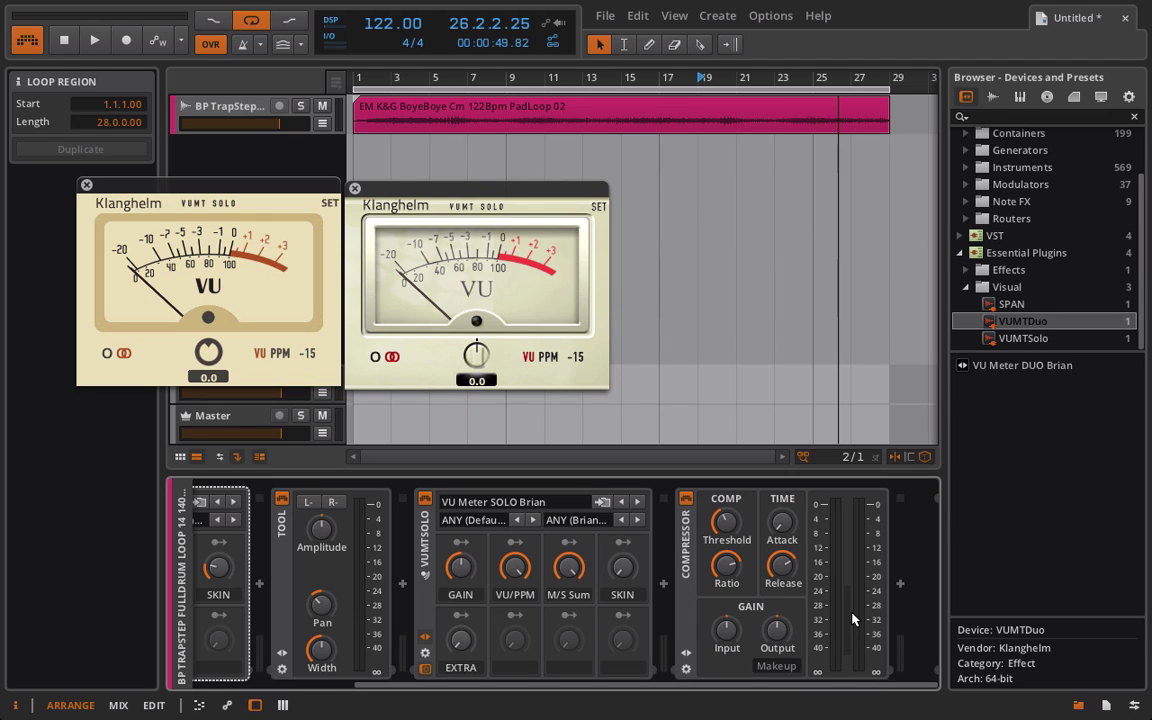
{"action": "key", "text": "space"}
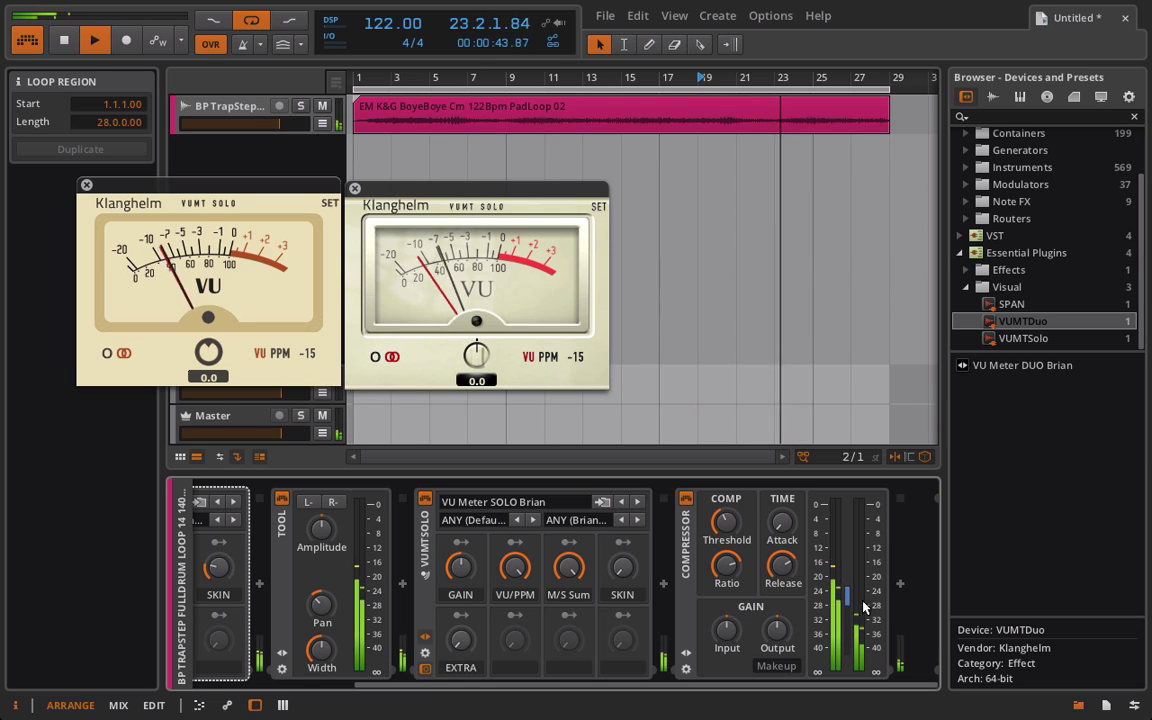
Insert one Tool device after the compressor and another between the second VUMTSolo and the compressor
{"action": "left_click", "coordinate": [900, 584]}
{"action": "left_click", "coordinate": [699, 514]}
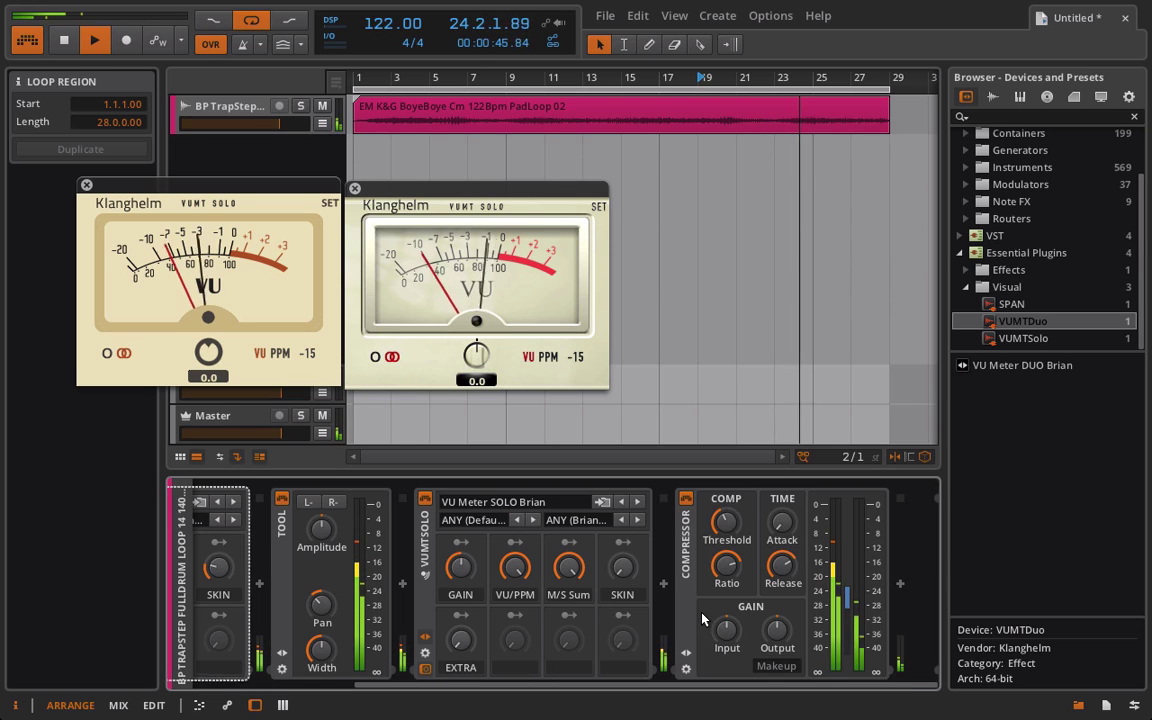
{"action": "left_click", "coordinate": [660, 587]}
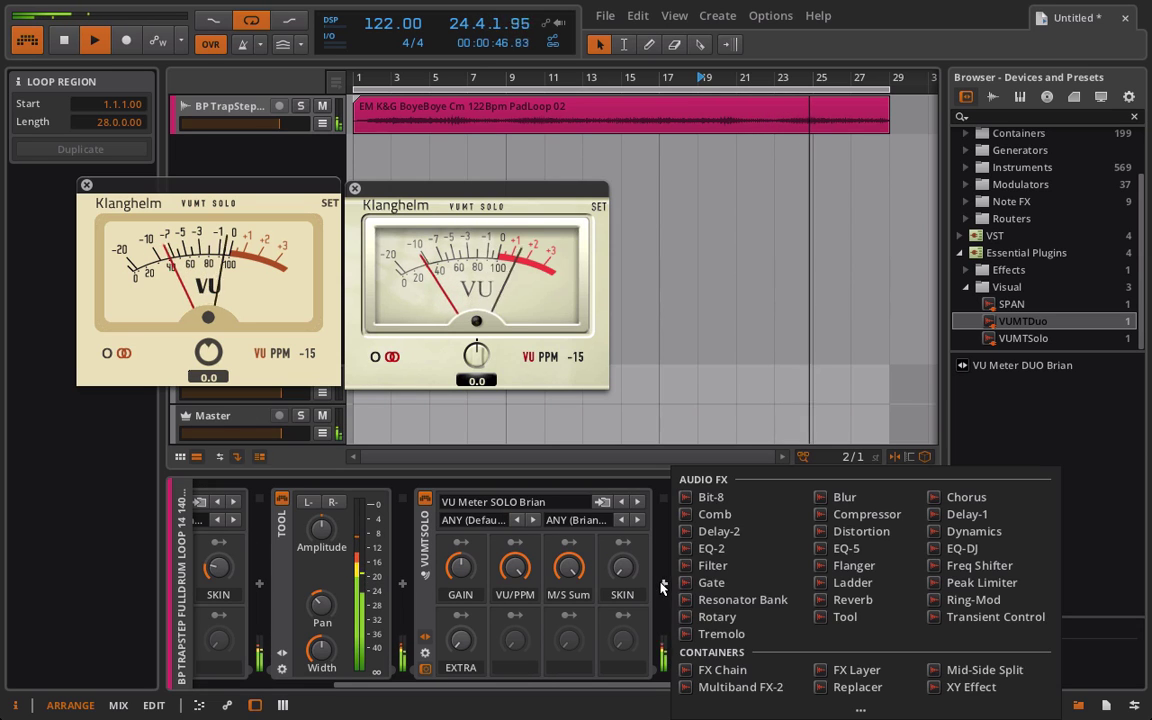
{"action": "left_click", "coordinate": [845, 616]}
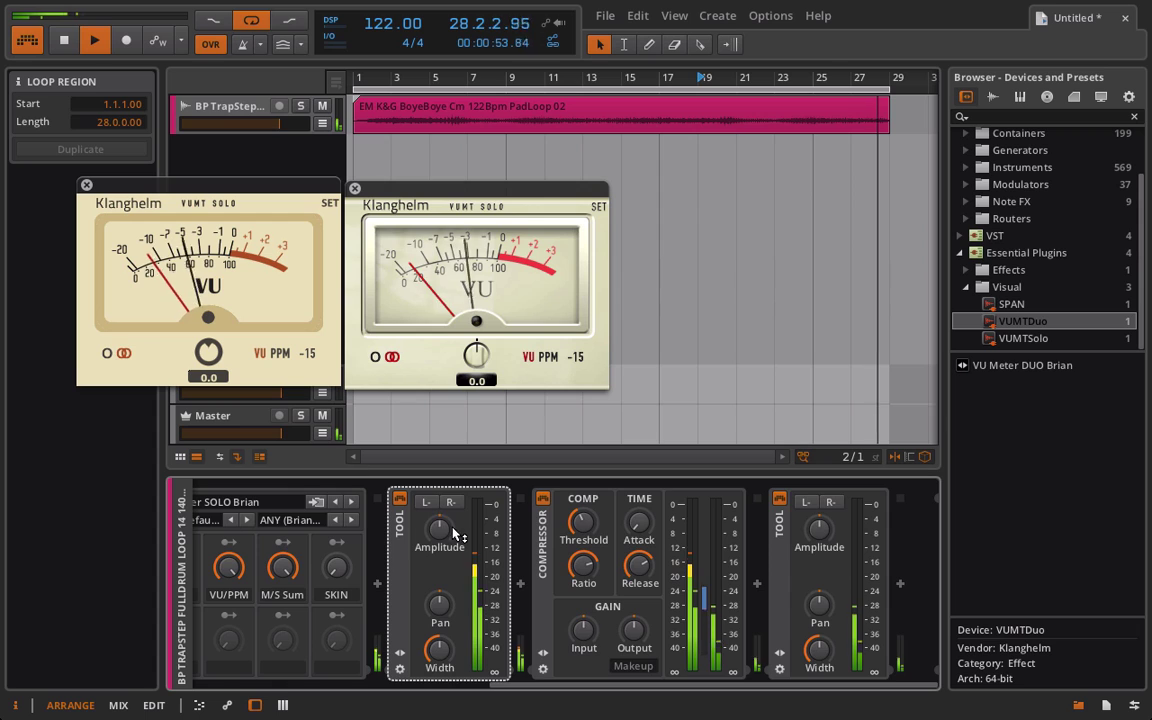
Adjust the pan of the Tool device ahead of the second VUMTSolo during playback
{"action": "scroll", "coordinate": [440, 540], "scroll_direction": "left", "scroll_amount": 3}
{"action": "scroll", "coordinate": [413, 550], "scroll_direction": "left", "scroll_amount": 3}
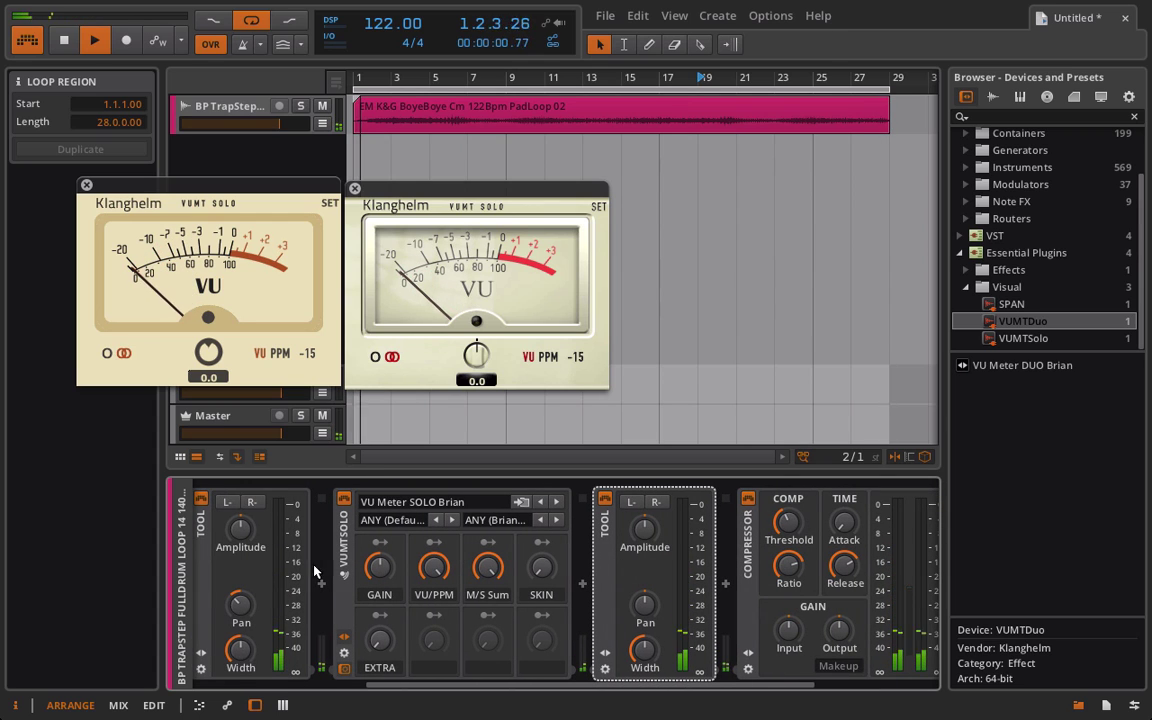
{"action": "mouse_move", "coordinate": [240, 615]}
{"action": "left_mouse_down"}
{"action": "mouse_move", "coordinate": [240, 604]}
{"action": "mouse_move", "coordinate": [240, 618]}
{"action": "left_mouse_up"}
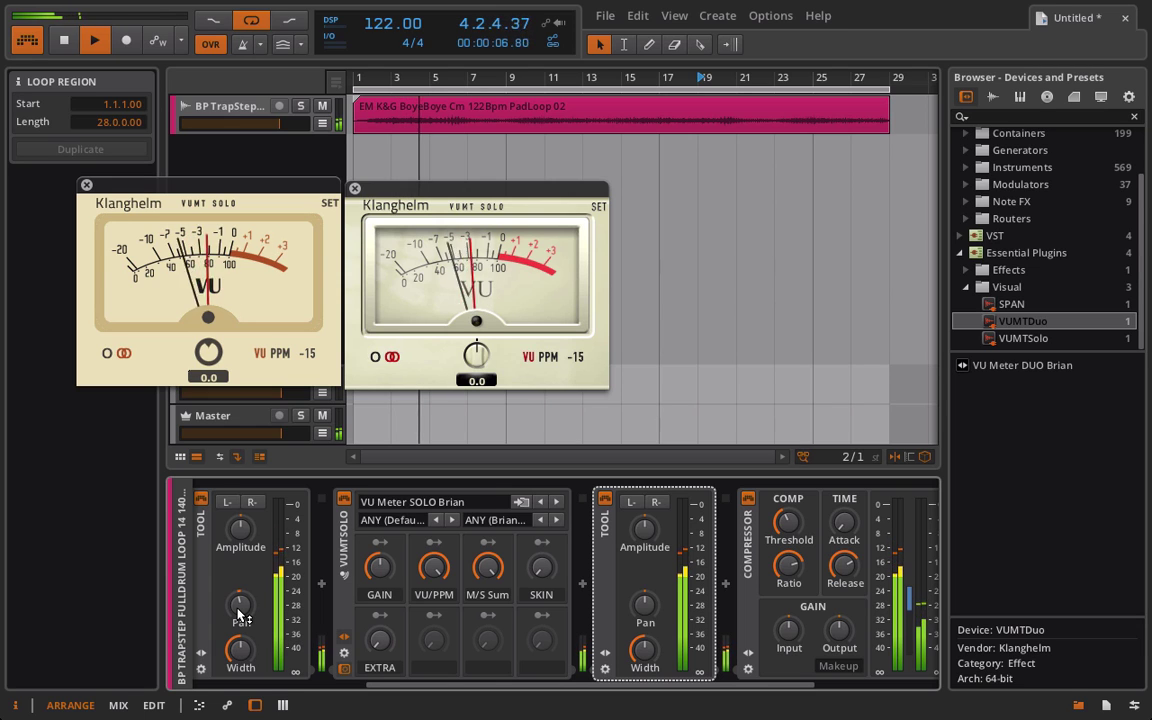
Add a third VUMTSolo from the VU Meter SOLO preset after the last Tool device in the chain
{"action": "scroll", "coordinate": [590, 530], "scroll_direction": "right", "scroll_amount": 3}
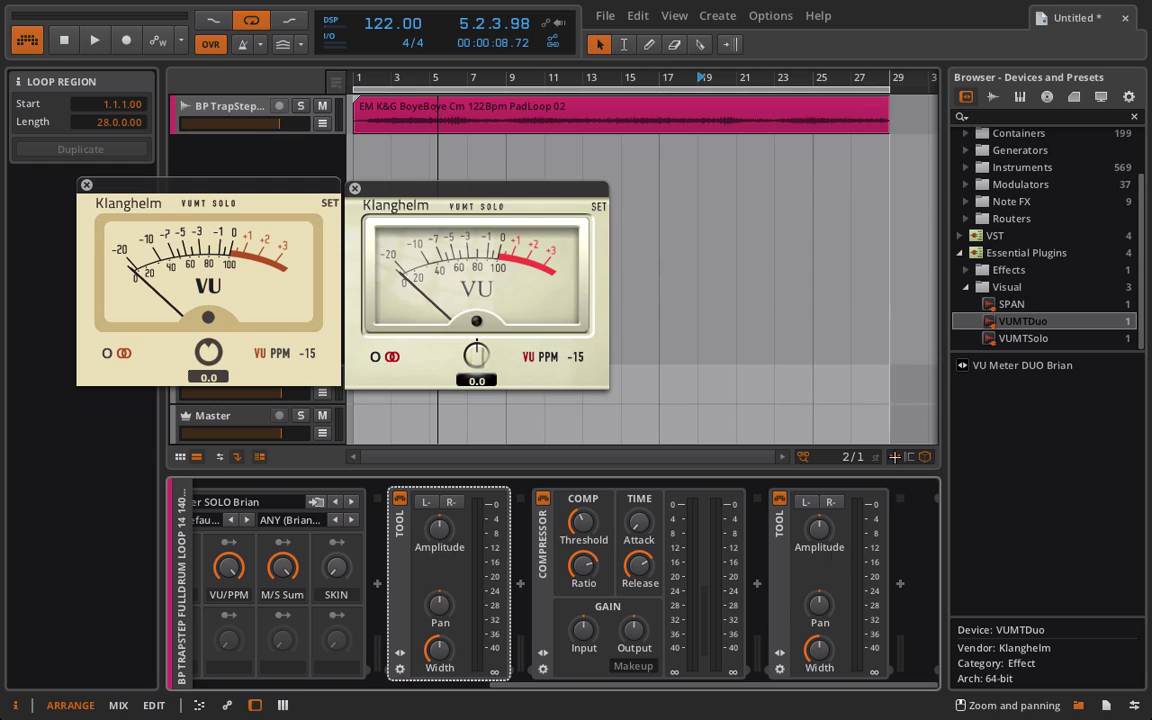
{"action": "left_click", "coordinate": [1040, 341]}
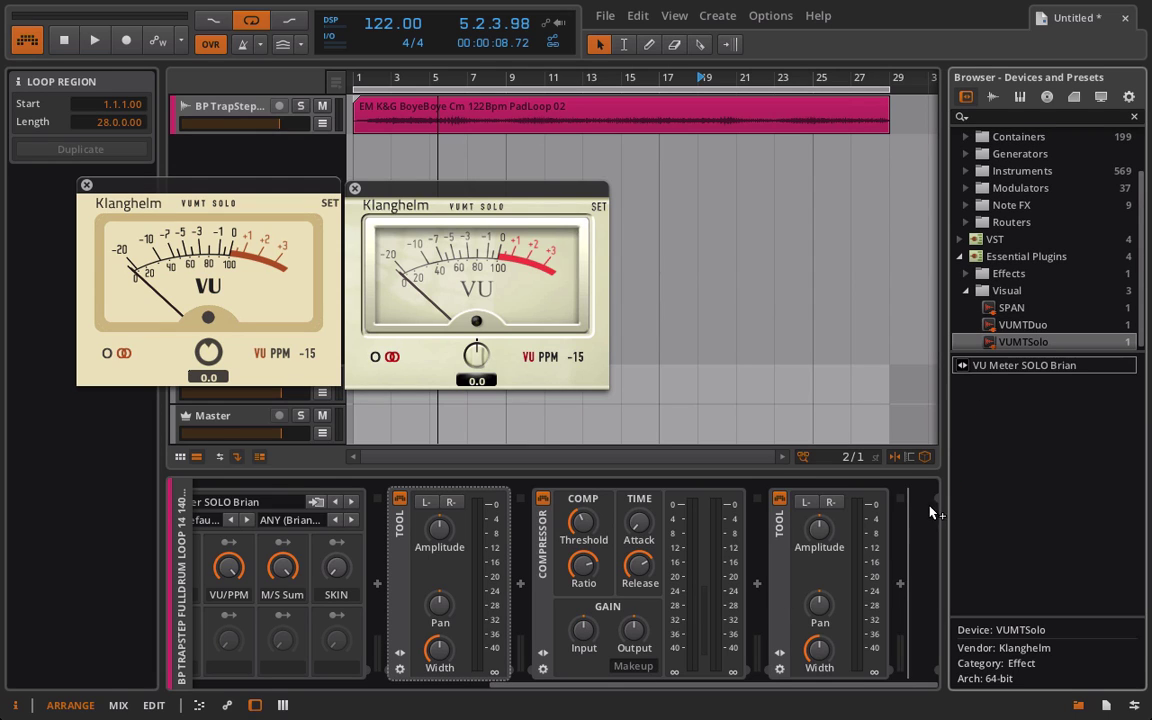
{"action": "left_click", "coordinate": [1006, 290]}
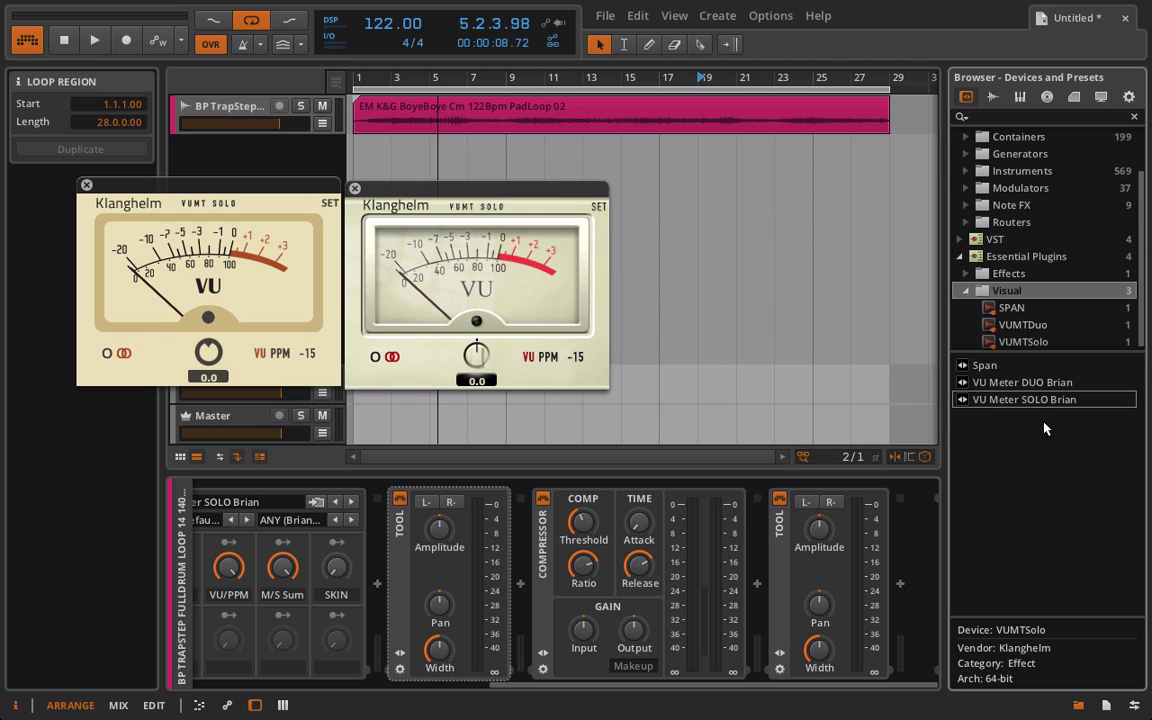
{"action": "left_click_drag", "start_coordinate": [1026, 399], "coordinate": [868, 558]}
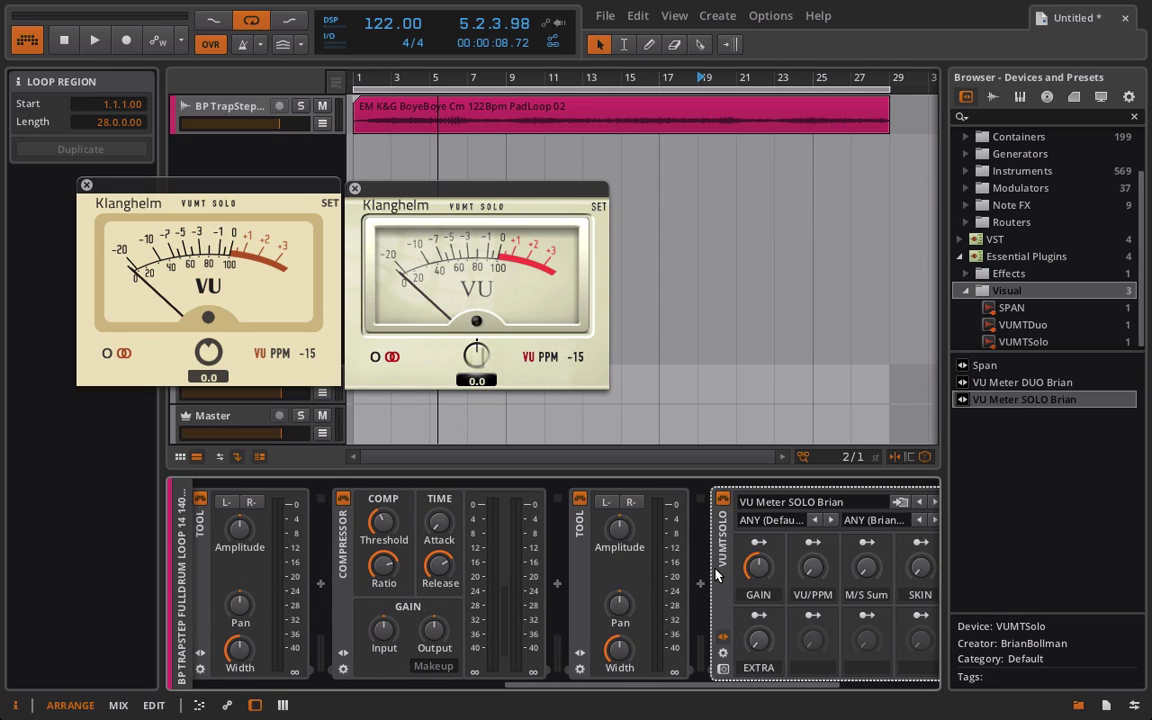
Open the third VUMTSolo's window beside the other two and set it to stereo with a -15 reference level
{"action": "left_click", "coordinate": [661, 669]}
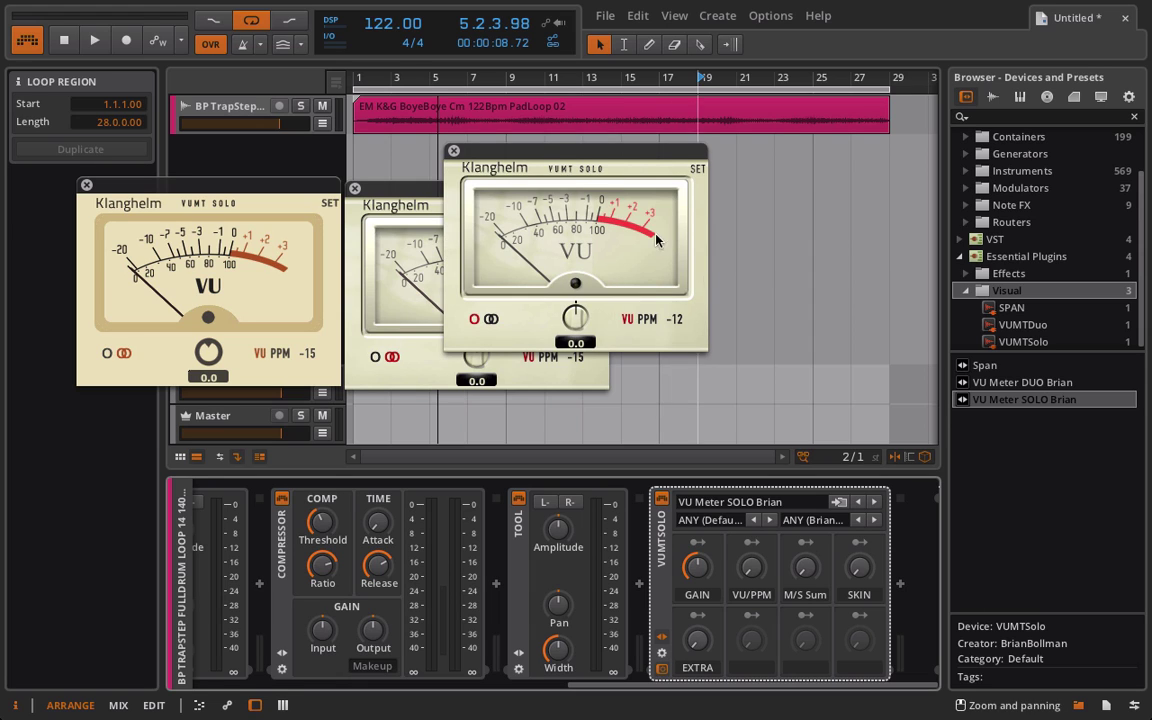
{"action": "left_click_drag", "start_coordinate": [560, 152], "coordinate": [735, 208]}
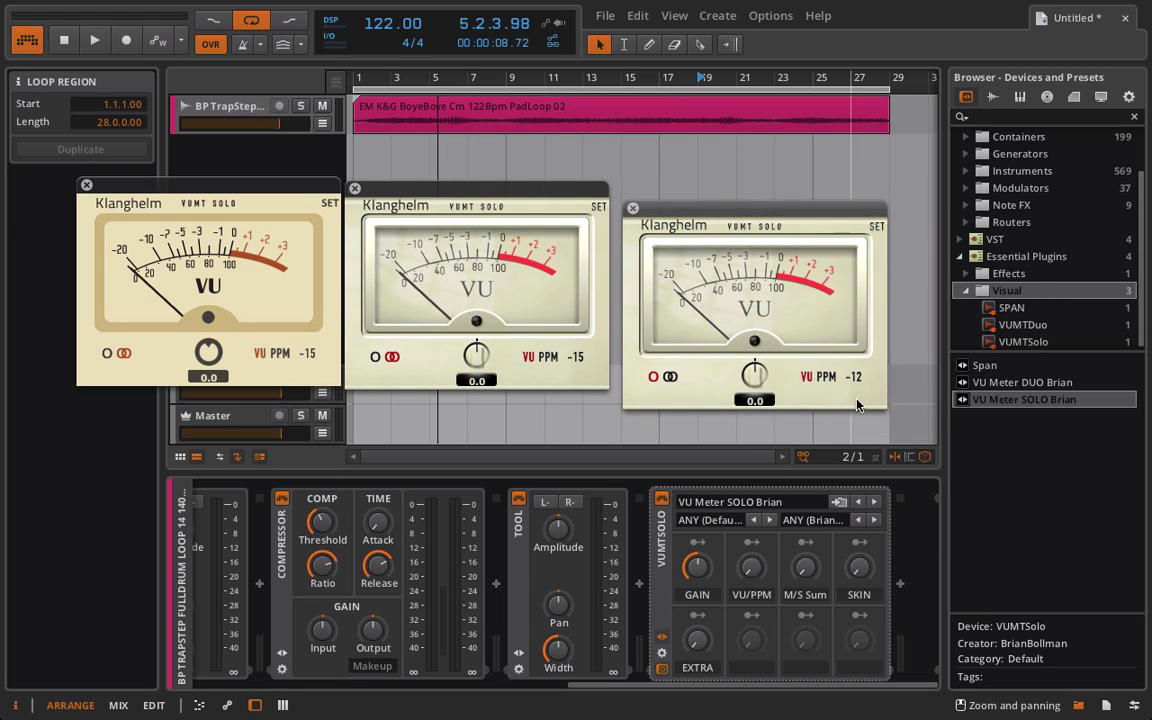
{"action": "mouse_move", "coordinate": [856, 374]}
{"action": "left_mouse_down"}
{"action": "mouse_move", "coordinate": [856, 394]}
{"action": "mouse_move", "coordinate": [872, 378]}
{"action": "mouse_move", "coordinate": [872, 388]}
{"action": "left_mouse_up"}
Restart playback from bar 1 and set the third VUMTSolo's trim to 16.0
{"action": "key", "text": "space"}
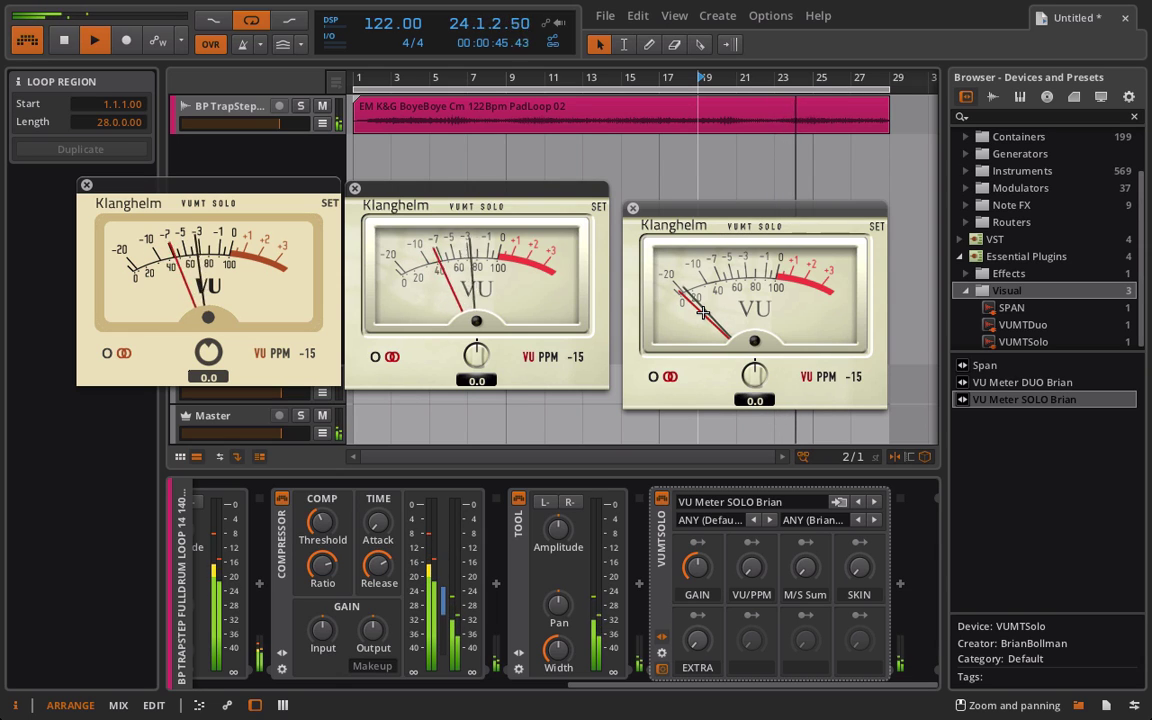
{"action": "left_click", "coordinate": [356, 78]}
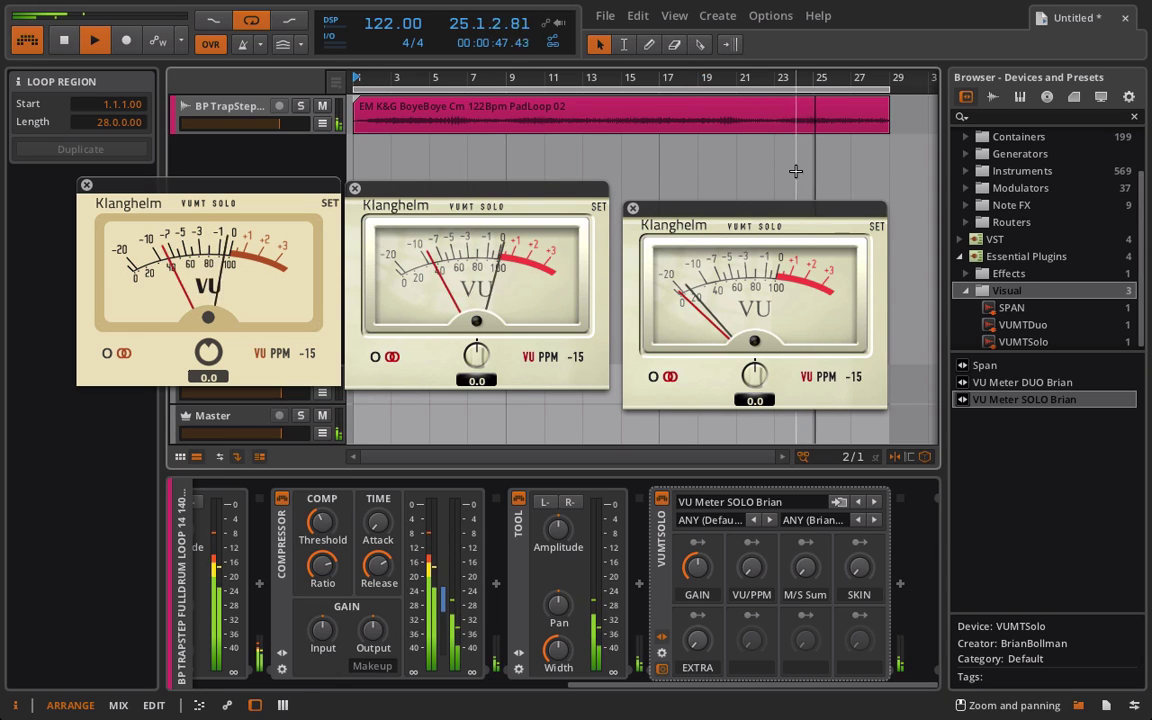
{"action": "key", "text": "space"}
{"action": "key", "text": "space"}
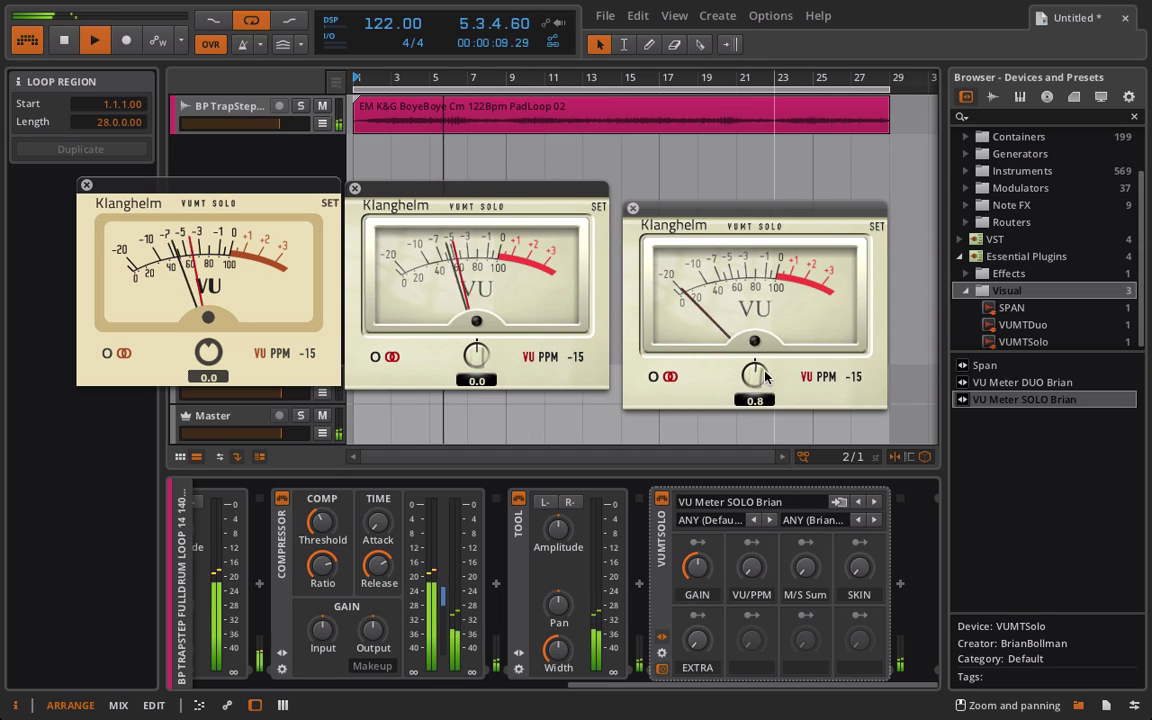
{"action": "left_click_drag", "start_coordinate": [764, 374], "coordinate": [757, 289]}
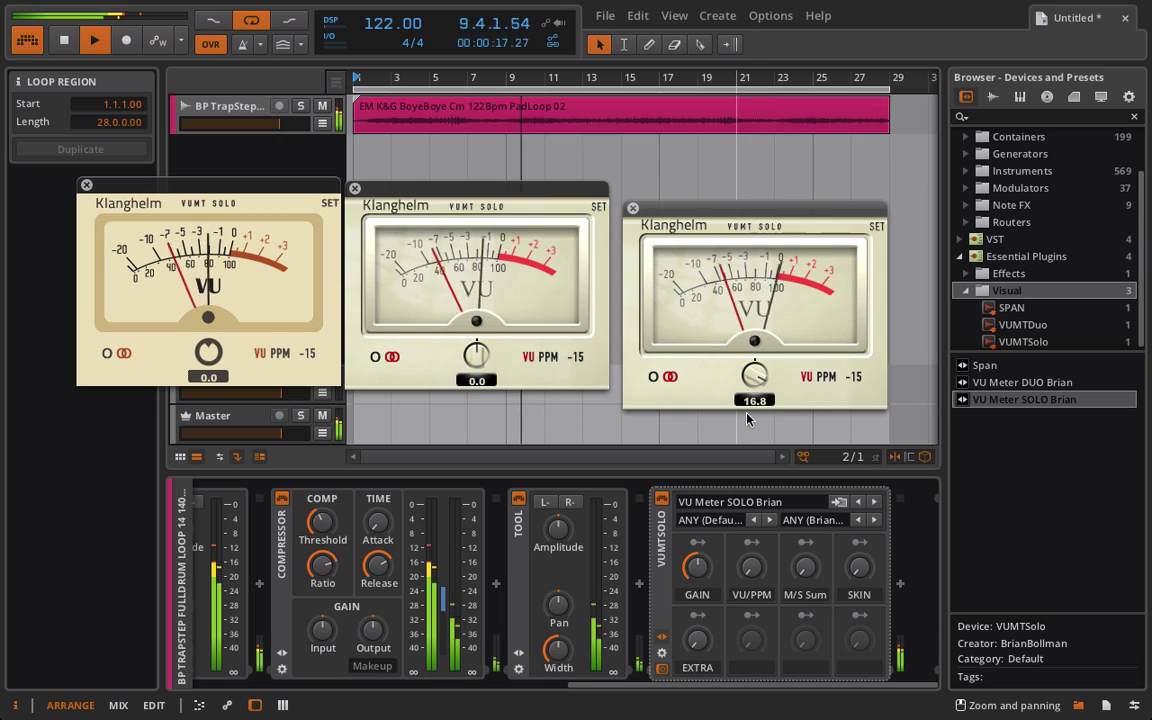
{"action": "left_click_drag", "start_coordinate": [755, 383], "coordinate": [755, 388]}
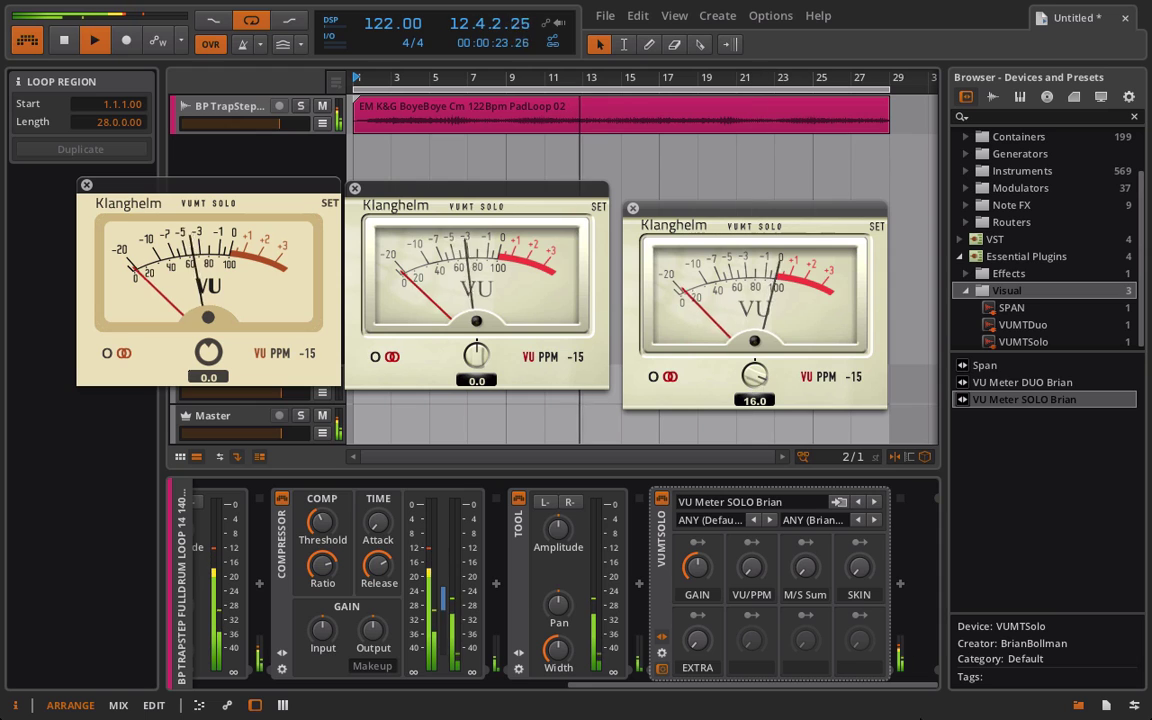
Change the third VUMTSolo's SKIN macro to the black skin with blue lettering and align its window with the others
{"action": "left_click_drag", "start_coordinate": [859, 567], "coordinate": [859, 522]}
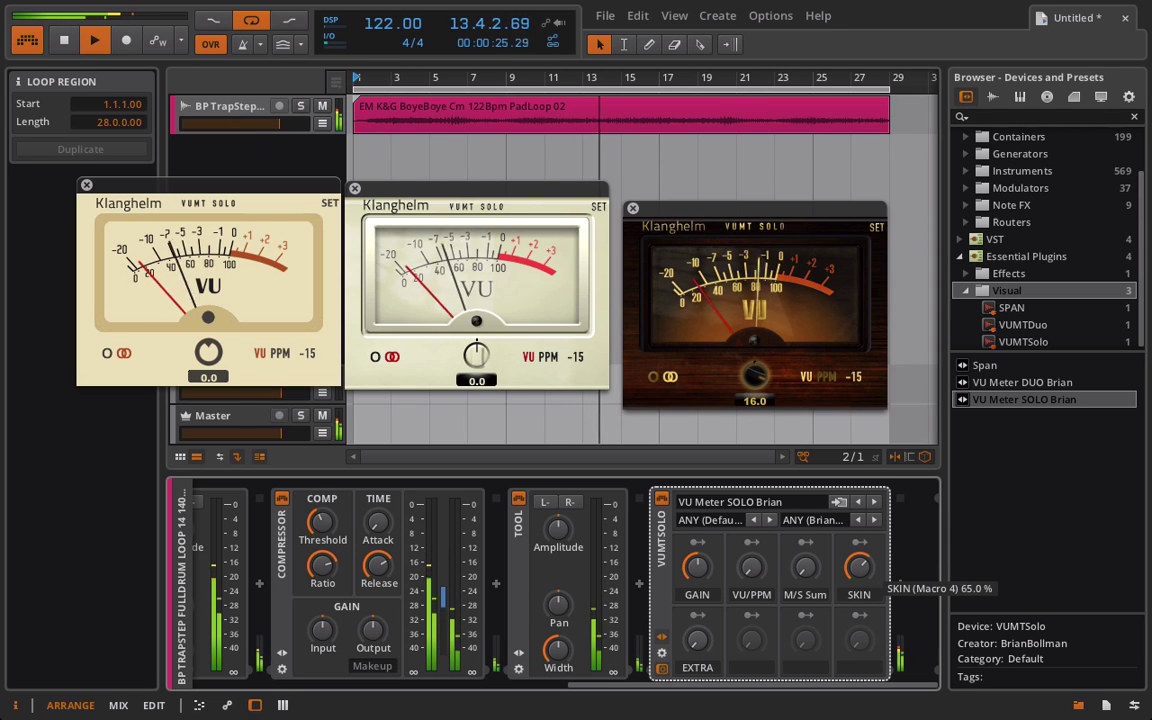
{"action": "left_click_drag", "start_coordinate": [741, 212], "coordinate": [731, 196]}
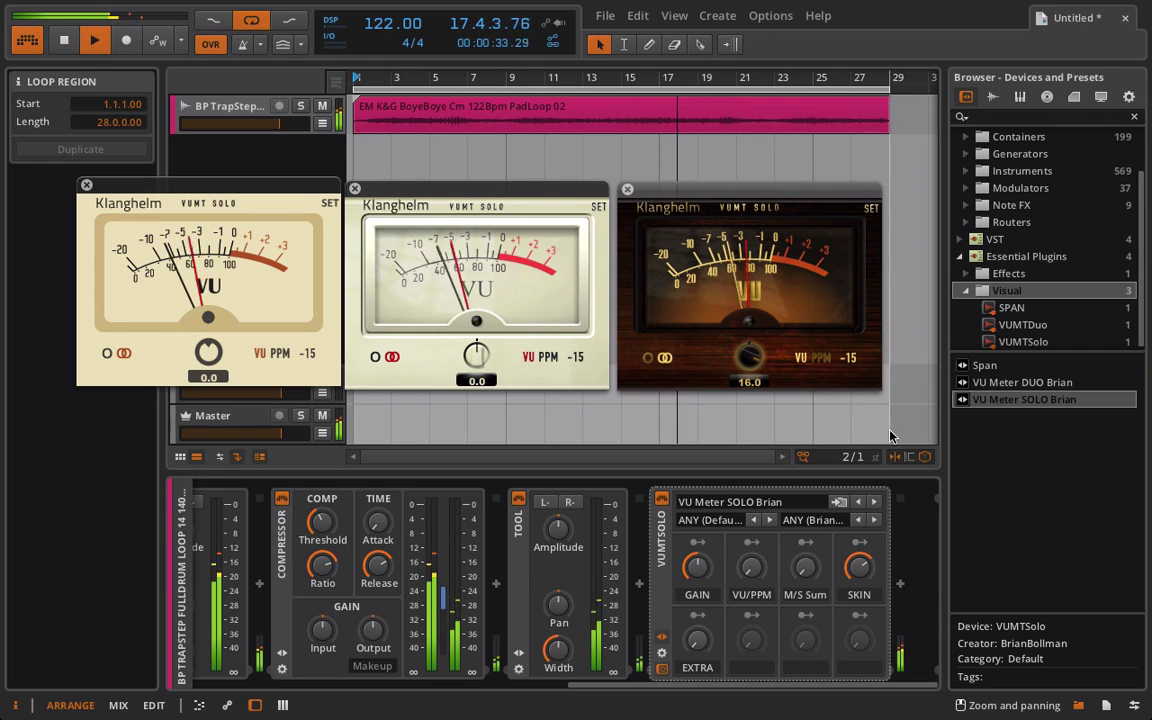
{"action": "left_click_drag", "start_coordinate": [859, 567], "coordinate": [859, 538]}
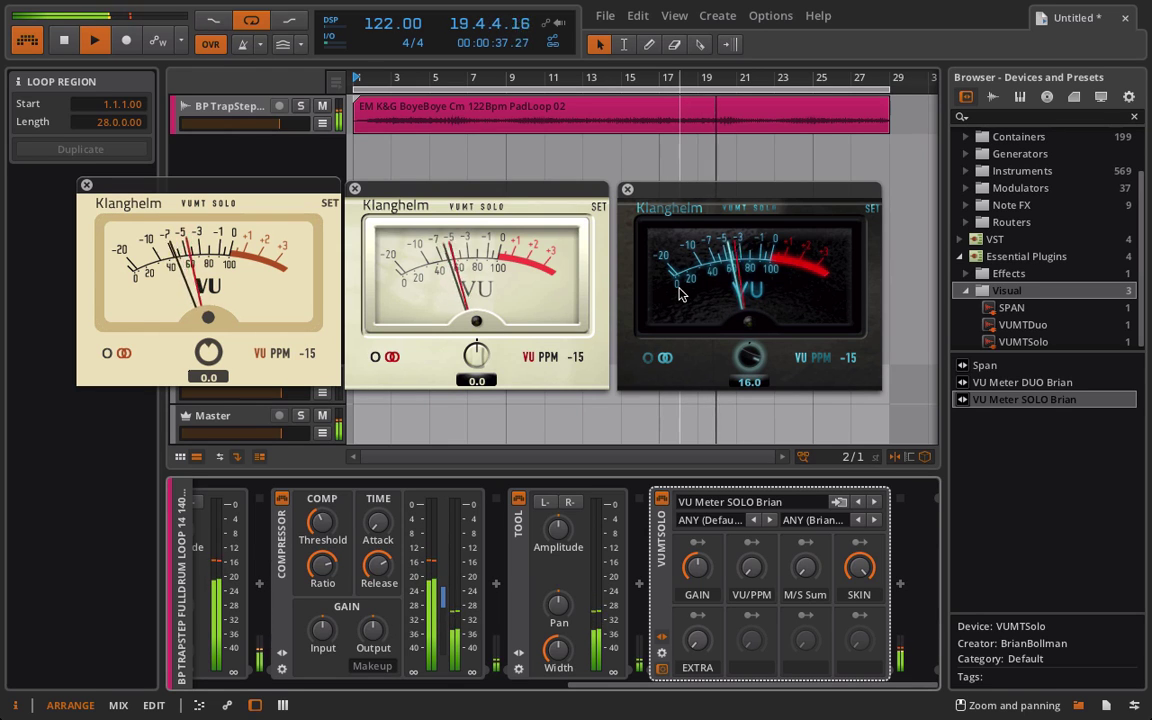
Shift all three VUMT Solo windows into an evenly spaced row above the device chain
{"action": "left_click_drag", "start_coordinate": [193, 195], "coordinate": [153, 195]}
{"action": "left_click_drag", "start_coordinate": [411, 193], "coordinate": [376, 193]}
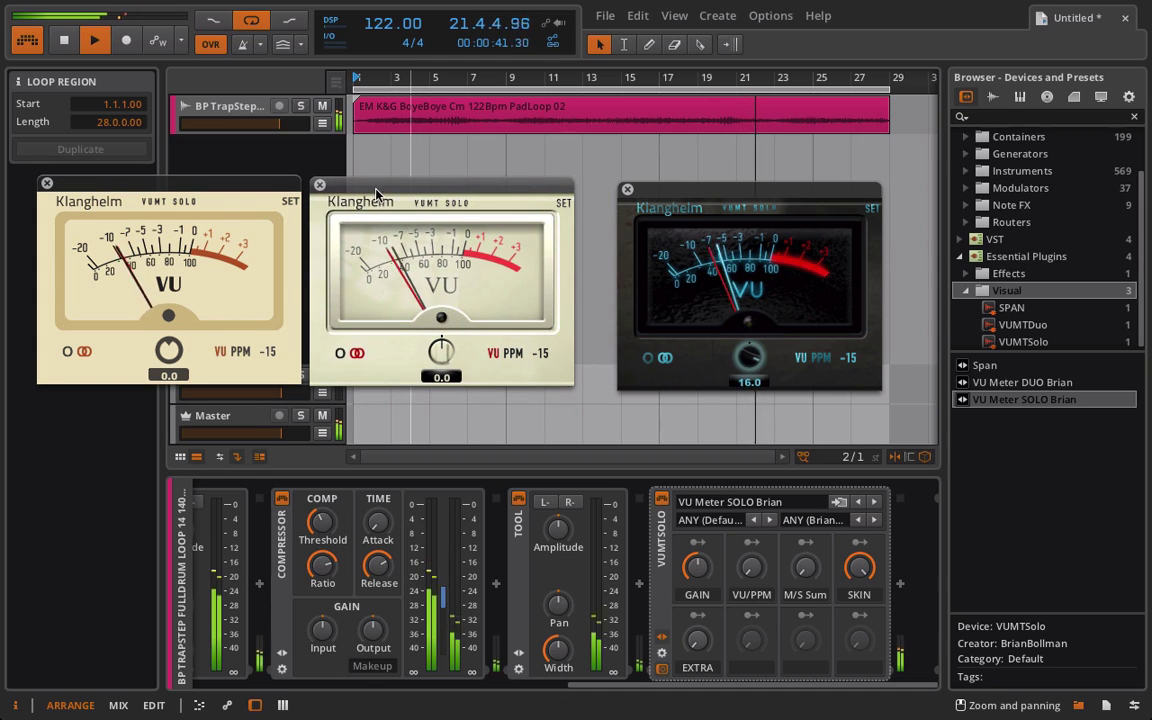
{"action": "left_click_drag", "start_coordinate": [714, 203], "coordinate": [675, 200]}
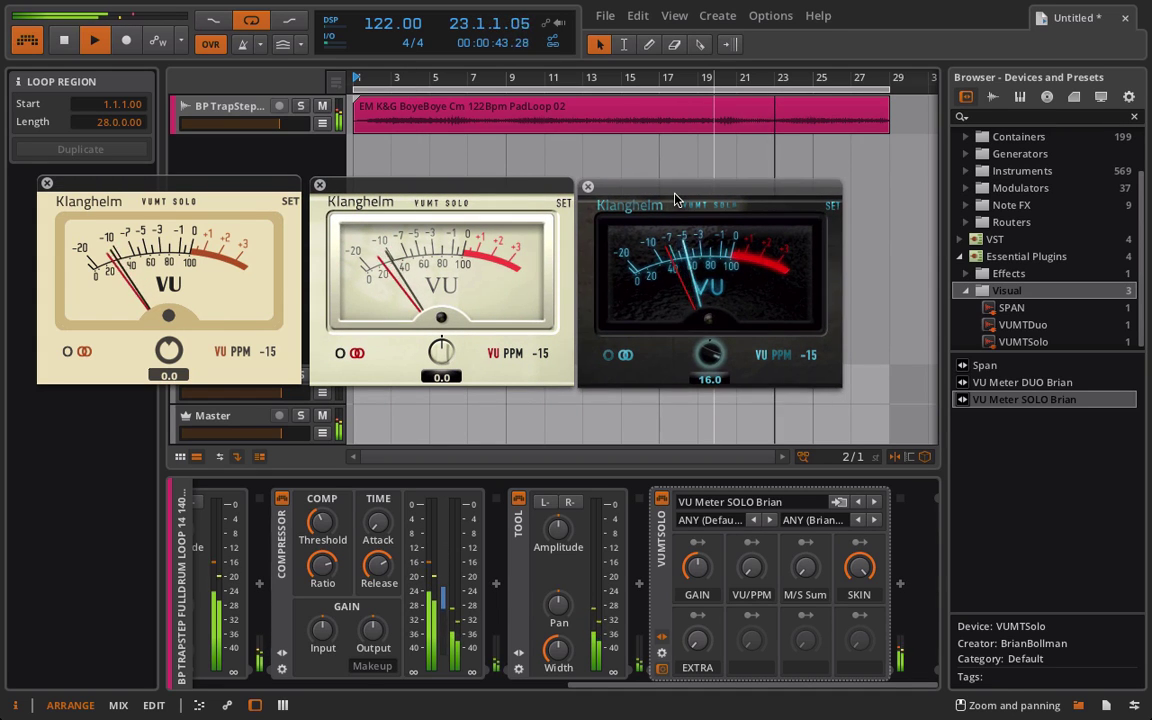
Stop playback and set the third VUMTSolo's GAIN macro back to a trim of 0.0
{"action": "key", "text": "space"}
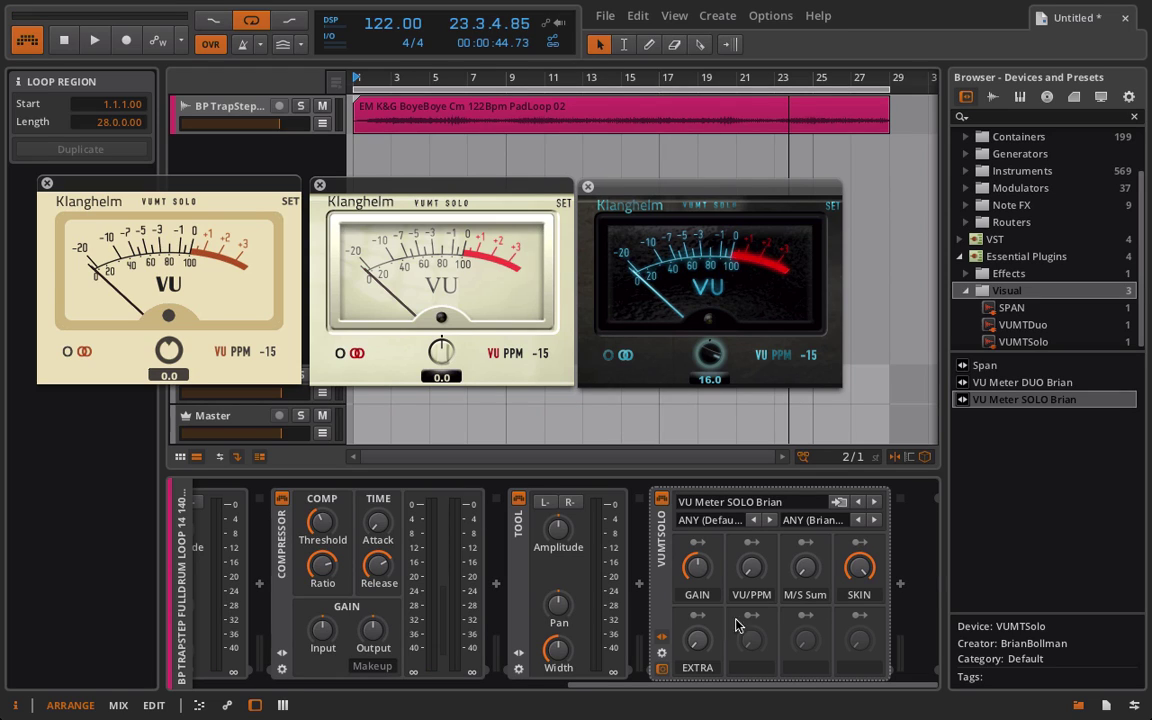
{"action": "left_click", "coordinate": [703, 566]}
{"action": "left_click_drag", "start_coordinate": [701, 567], "coordinate": [701, 580]}
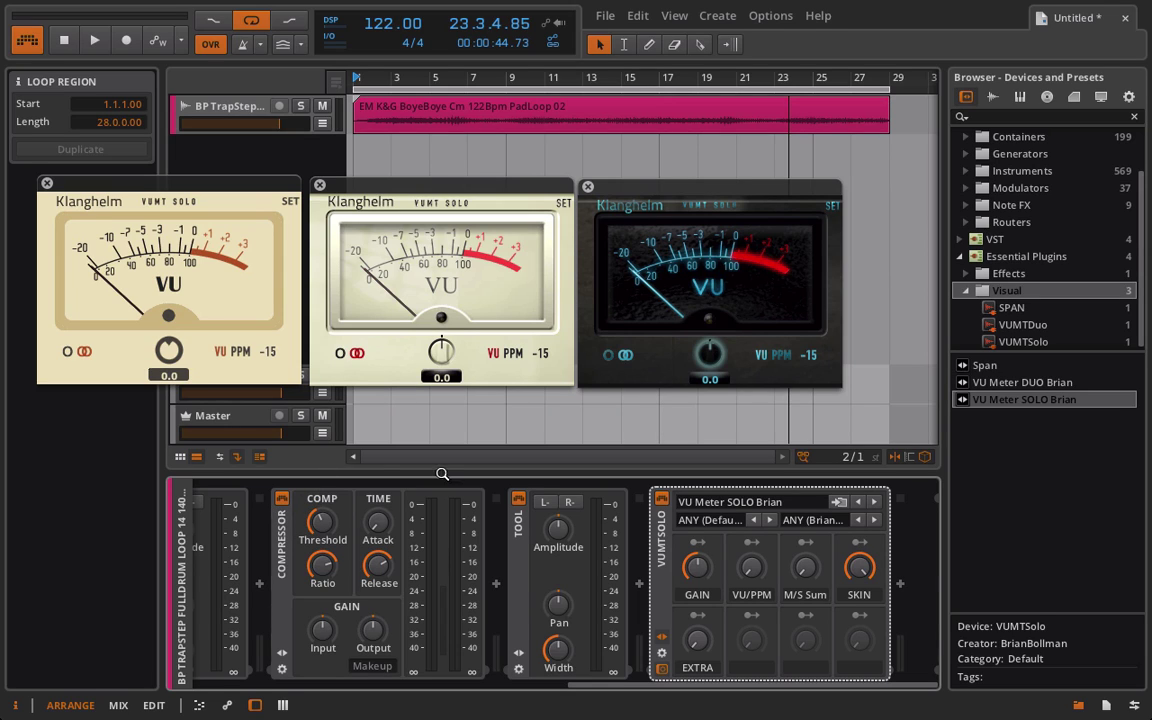
Play the loop while raising the compressor's Output gain and slightly raising the last Tool's Amplitude
{"action": "key", "text": "space"}
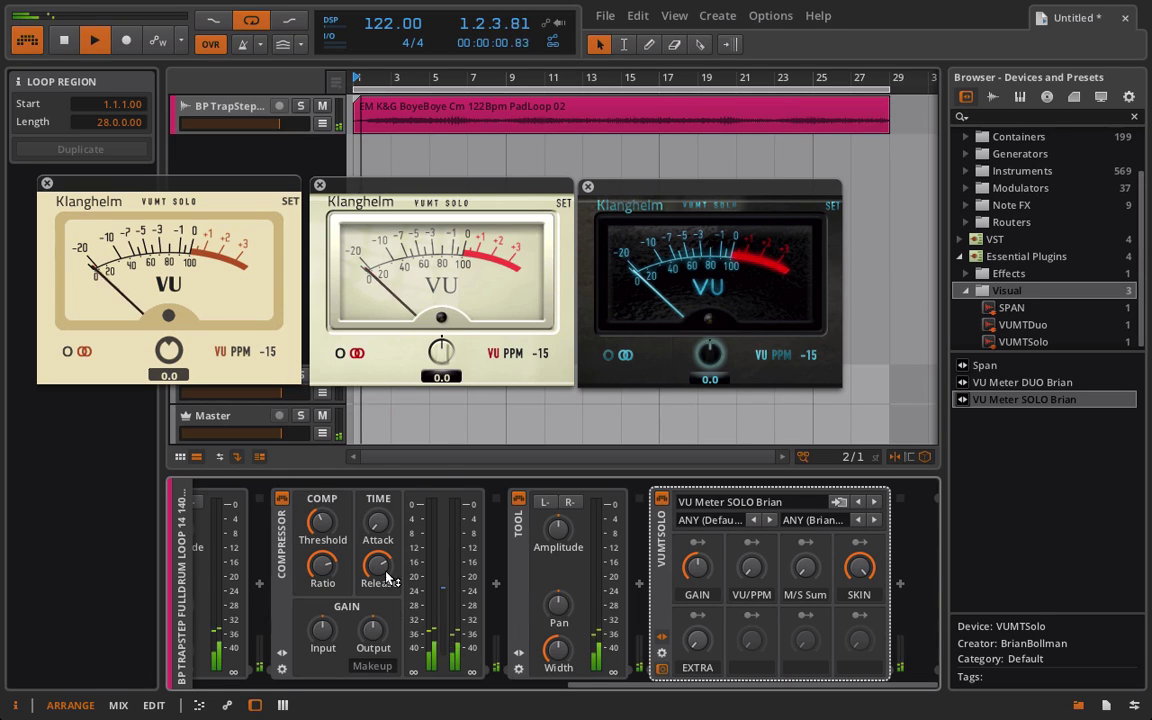
{"action": "left_click_drag", "start_coordinate": [373, 628], "coordinate": [373, 588]}
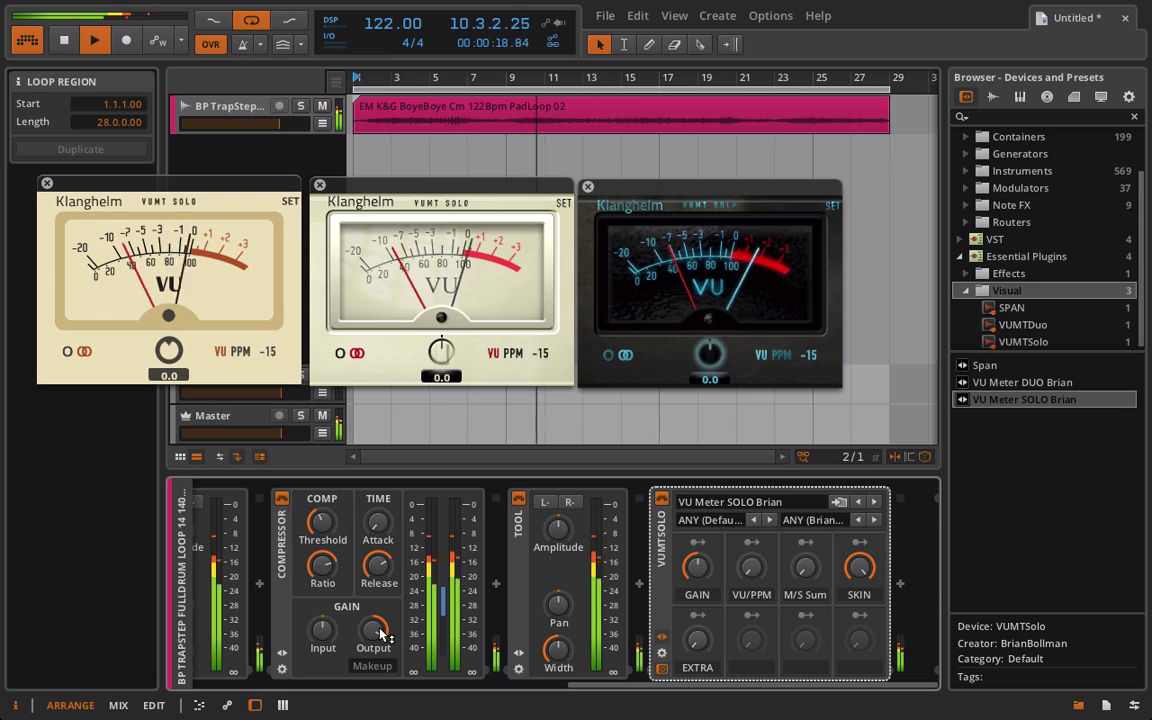
{"action": "key", "text": "space"}
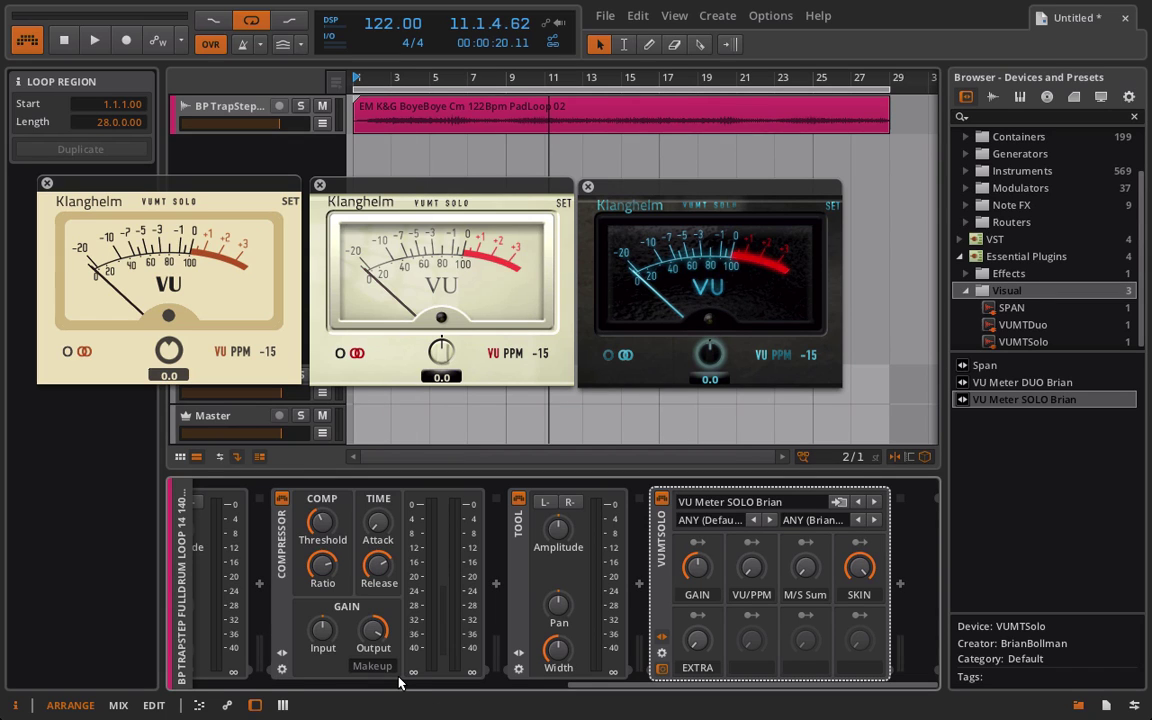
{"action": "key", "text": "space"}
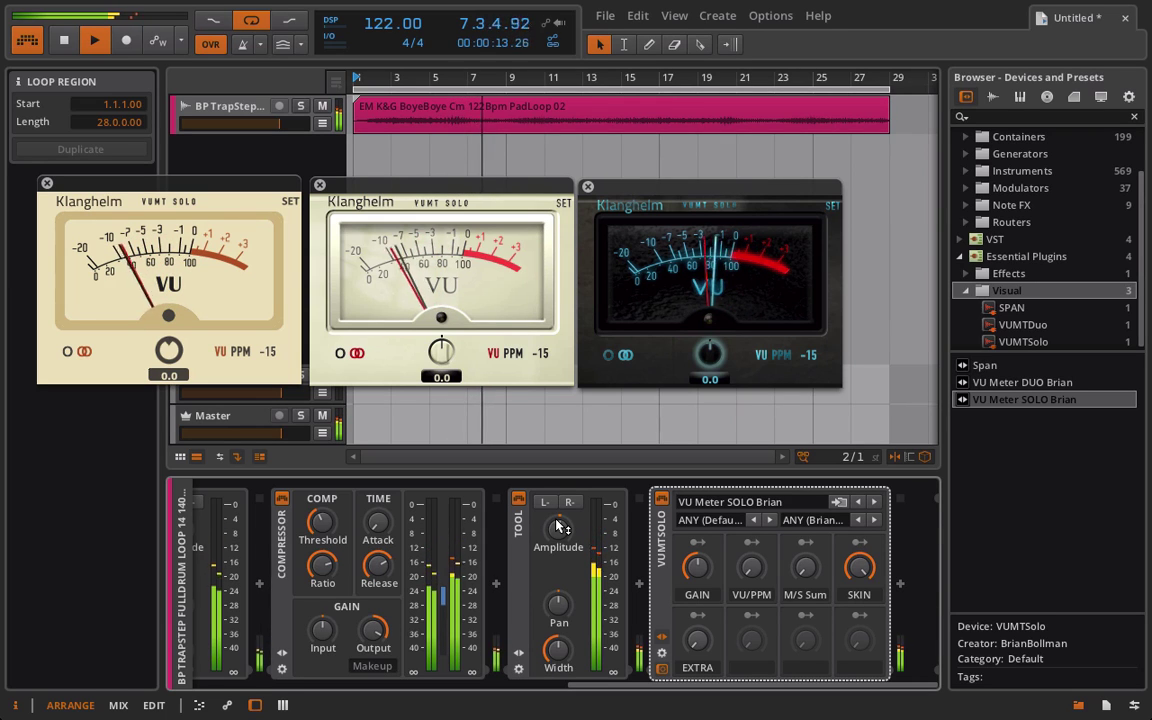
{"action": "key", "text": "space"}
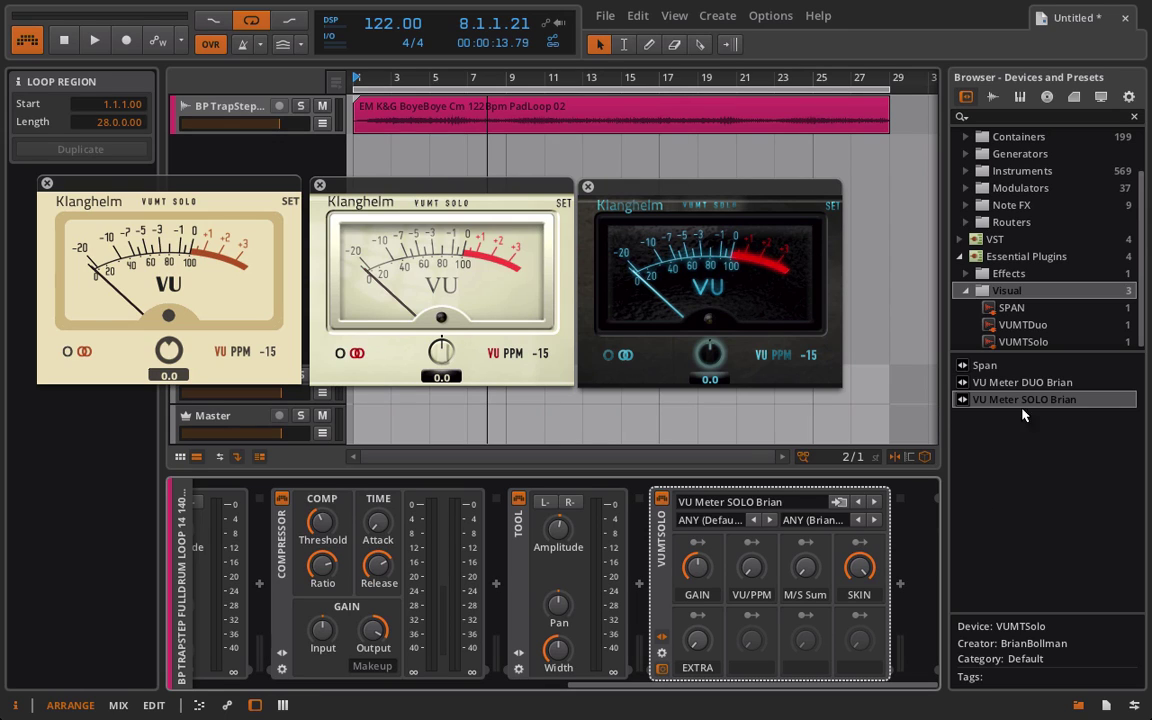
Insert the VU Meter DUO preset after the third VUMTSolo and replace that meter's open window with the VUMTDuo's
{"action": "scroll", "coordinate": [904, 426], "scroll_direction": "right", "scroll_amount": 2}
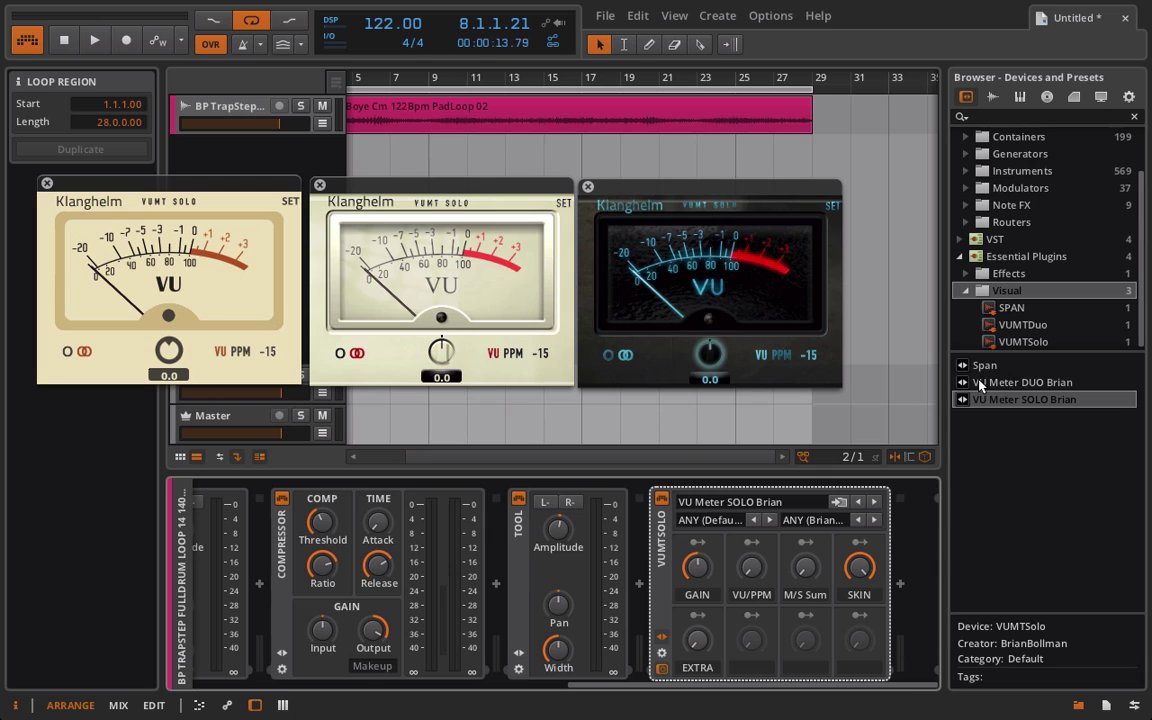
{"action": "left_click_drag", "start_coordinate": [980, 385], "coordinate": [915, 523]}
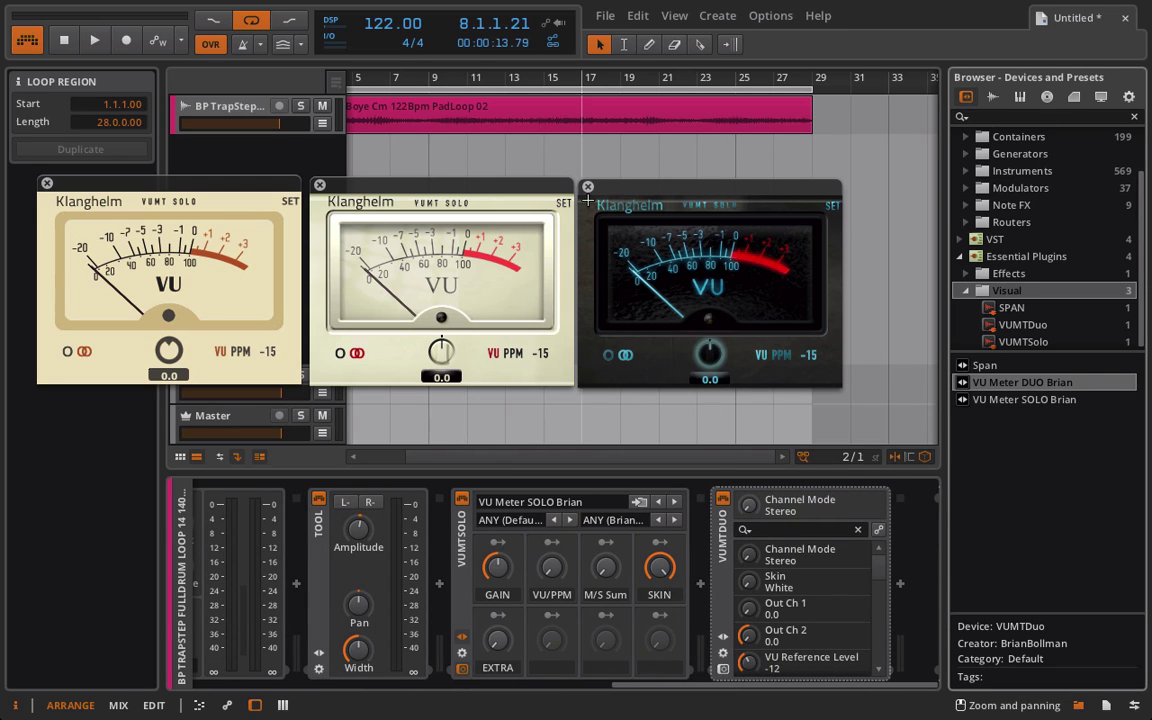
{"action": "left_click", "coordinate": [588, 187]}
{"action": "left_click", "coordinate": [723, 668]}
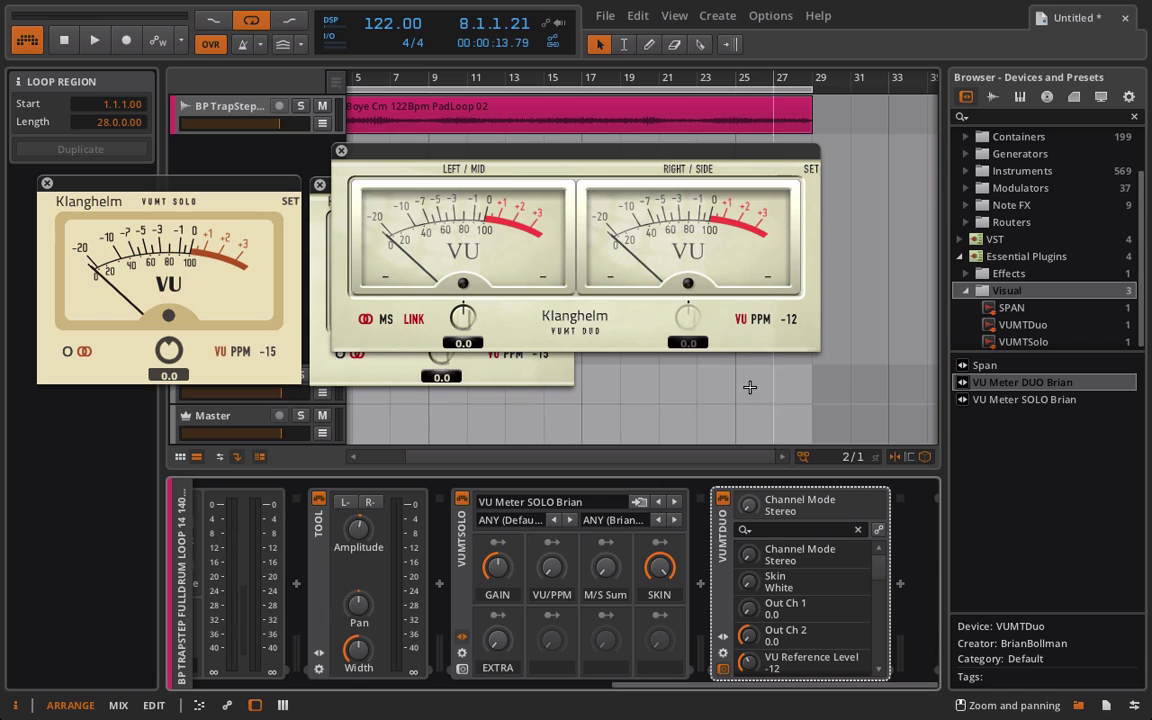
Move the VUMTDuo window aside, set its reference level to -15 and channel mode to MidSide, and start playback
{"action": "left_click_drag", "start_coordinate": [596, 155], "coordinate": [712, 131]}
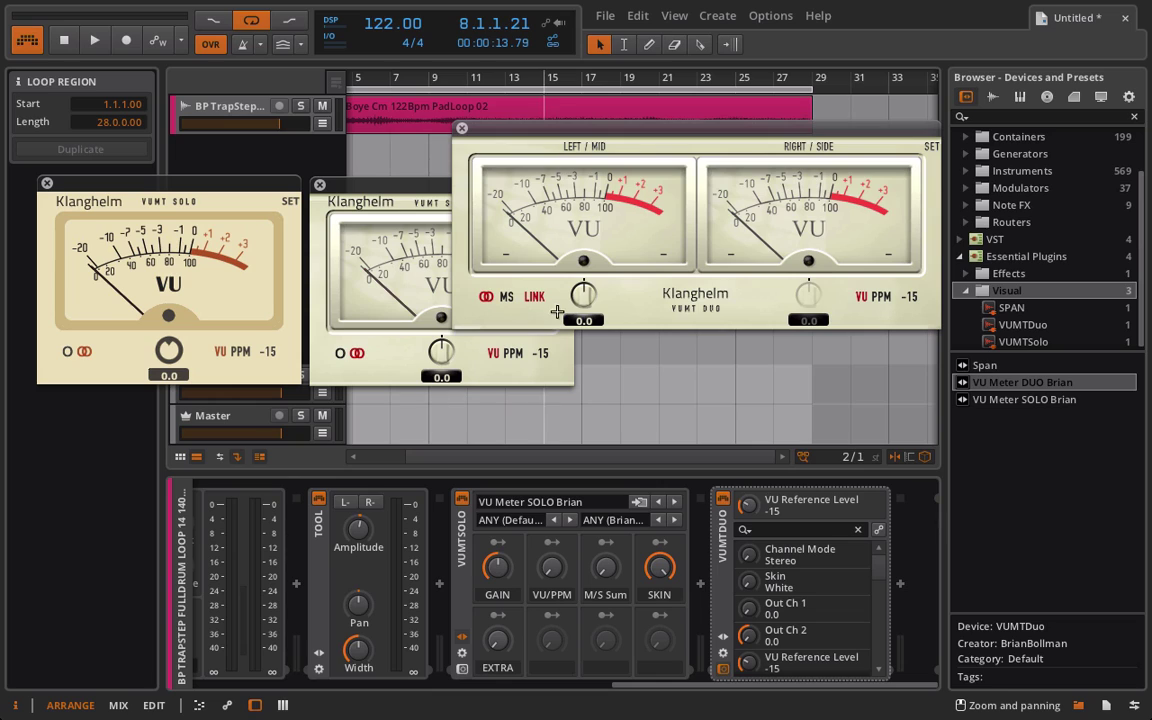
{"action": "left_click", "coordinate": [507, 297]}
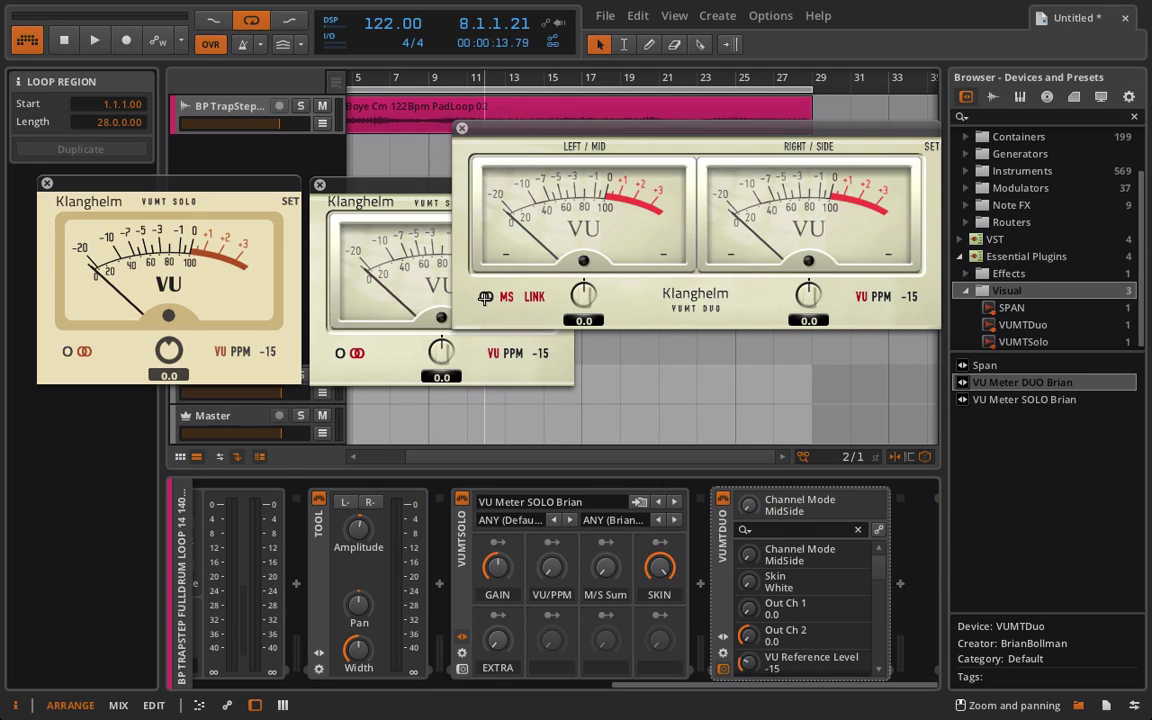
{"action": "key", "text": "space"}
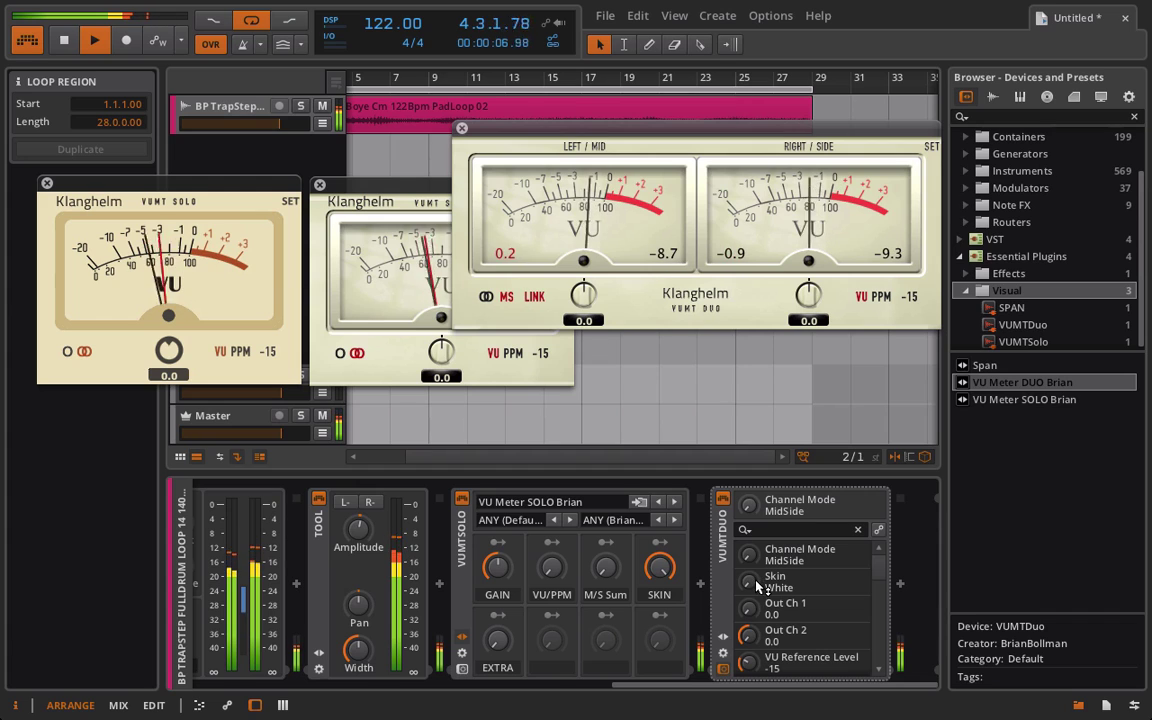
Insert a Mid-Side Split between the third VUMTSolo and the VUMTDuo and set its Mid level to -14.9 dB
{"action": "left_click", "coordinate": [701, 585]}
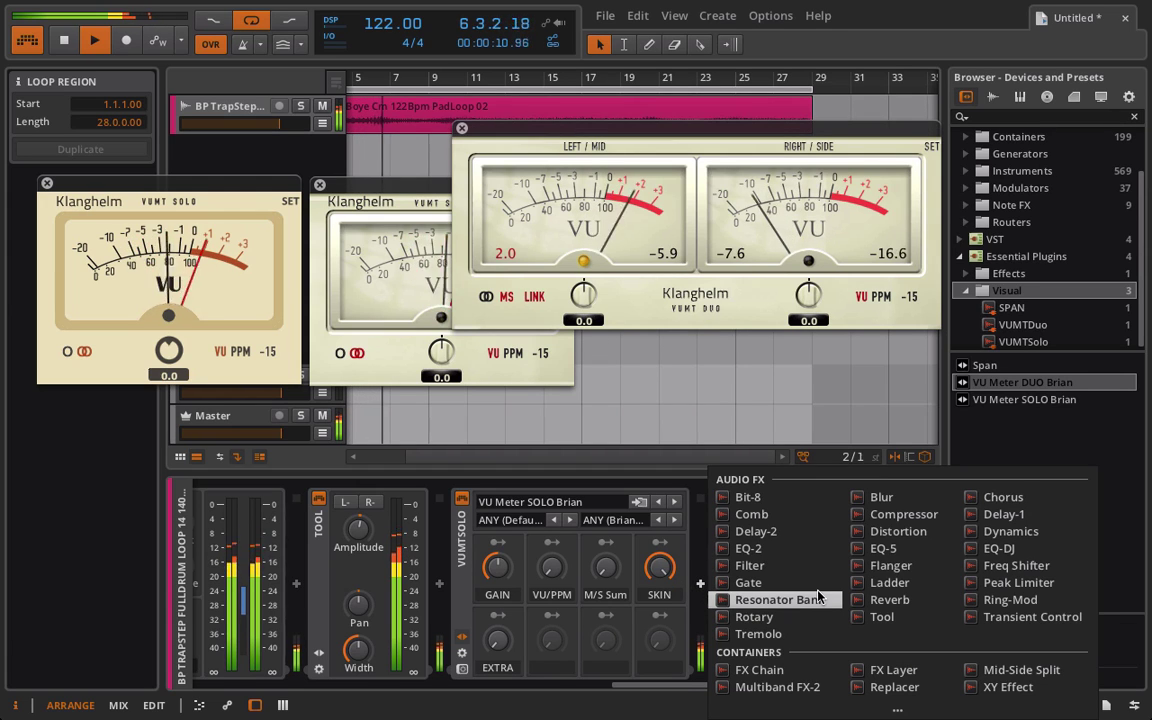
{"action": "left_click", "coordinate": [1015, 670]}
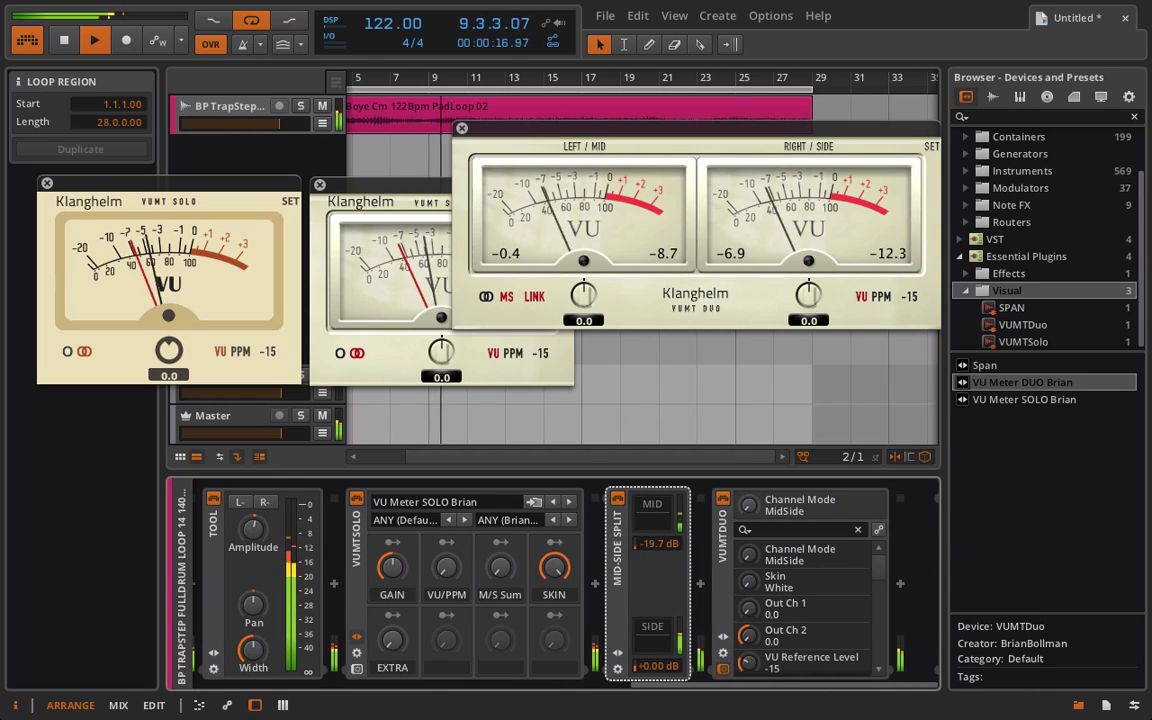
{"action": "left_click_drag", "start_coordinate": [657, 546], "coordinate": [657, 579]}
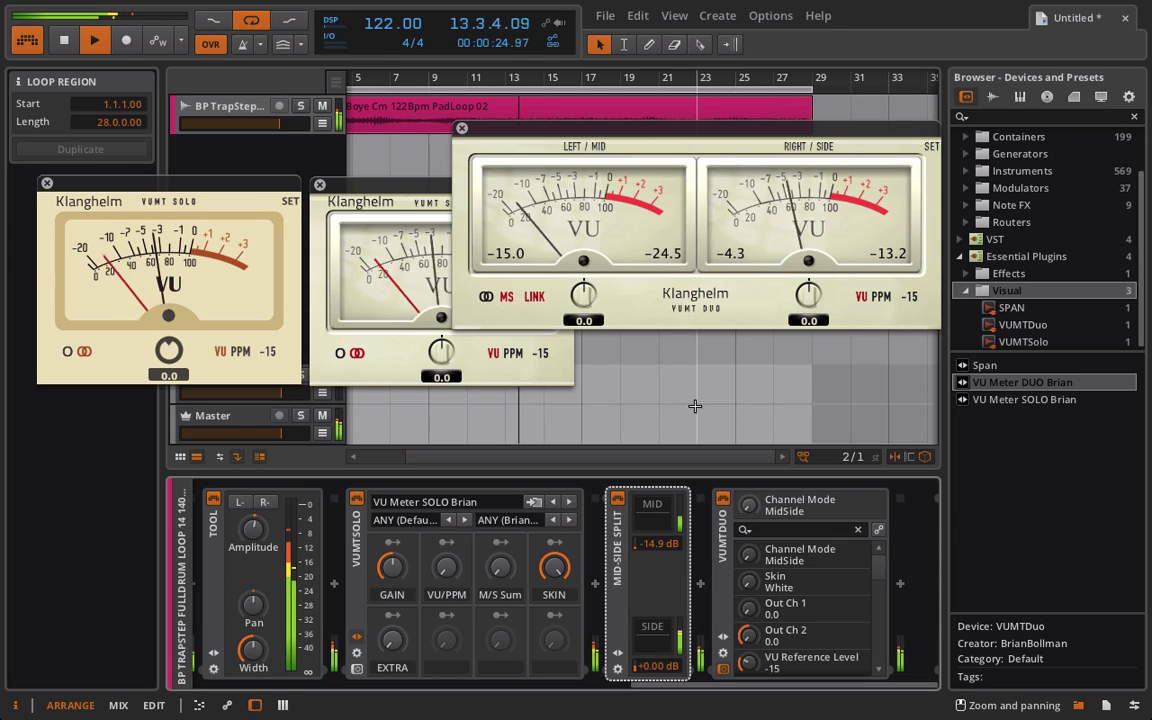
{"action": "key", "text": "space"}
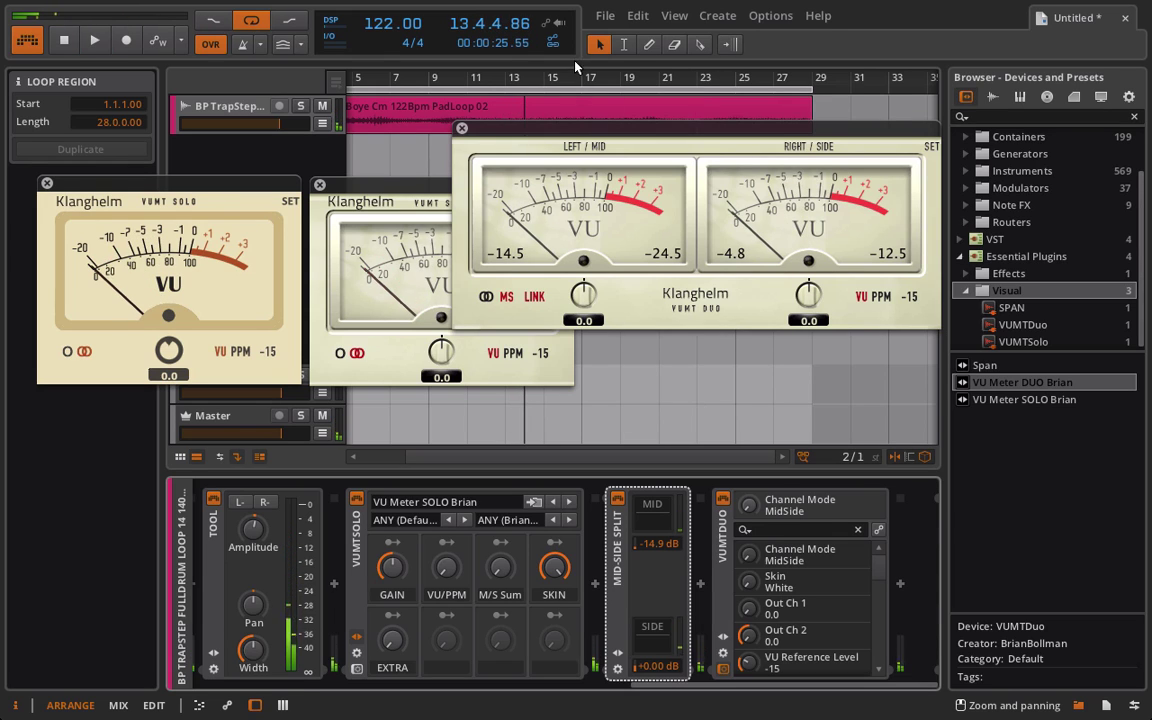
Close the VUMTDuo window, switch the white VUMTSolo to PPM mode, and play the loop to compare it with the beige VU meter
{"action": "left_click", "coordinate": [462, 129]}
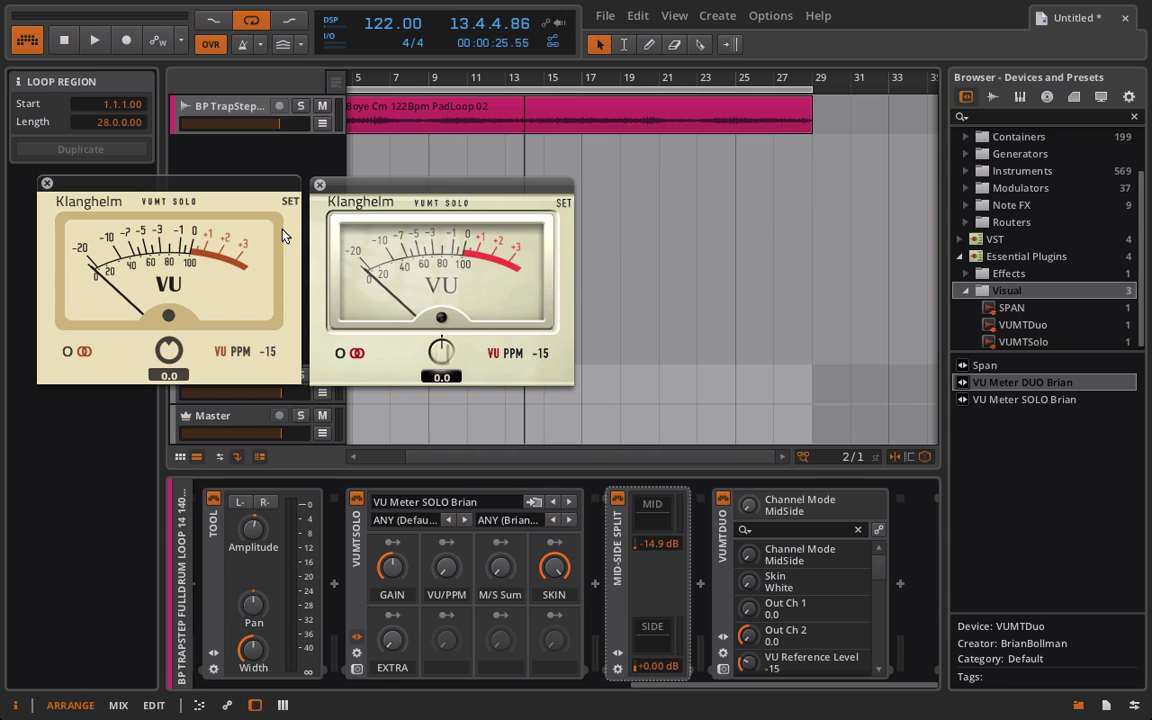
{"action": "left_click", "coordinate": [511, 354]}
{"action": "key", "text": "space"}
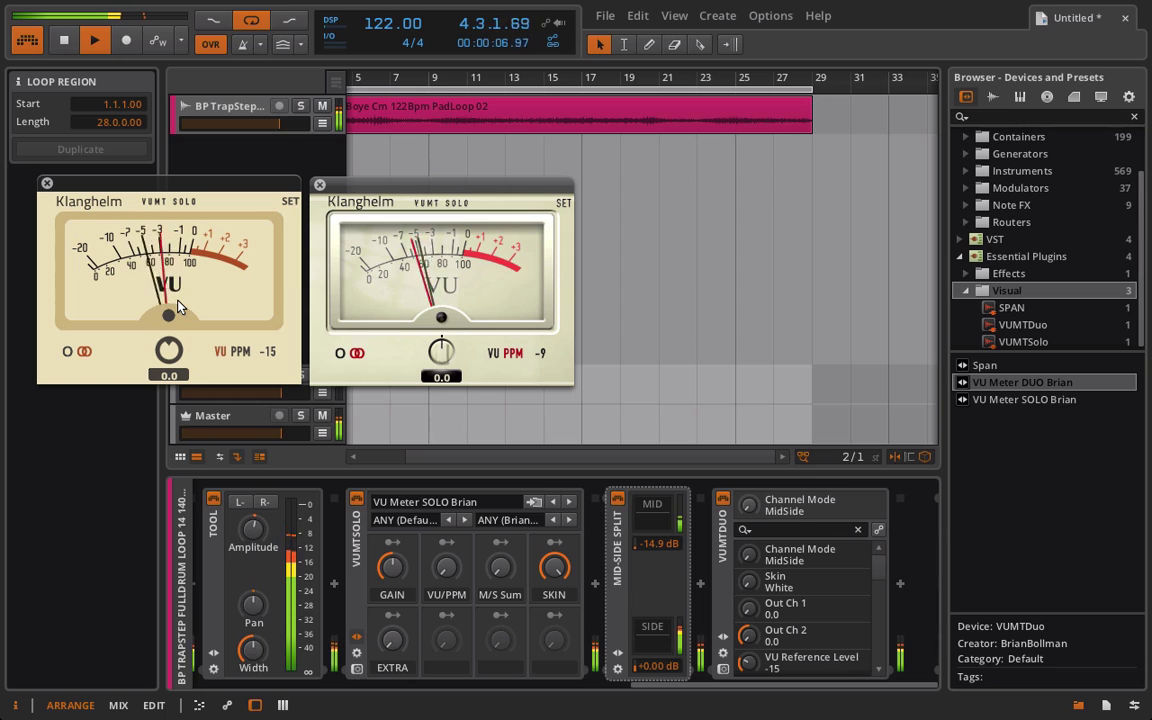
{"action": "scroll", "coordinate": [390, 560], "scroll_direction": "left", "scroll_amount": 3}
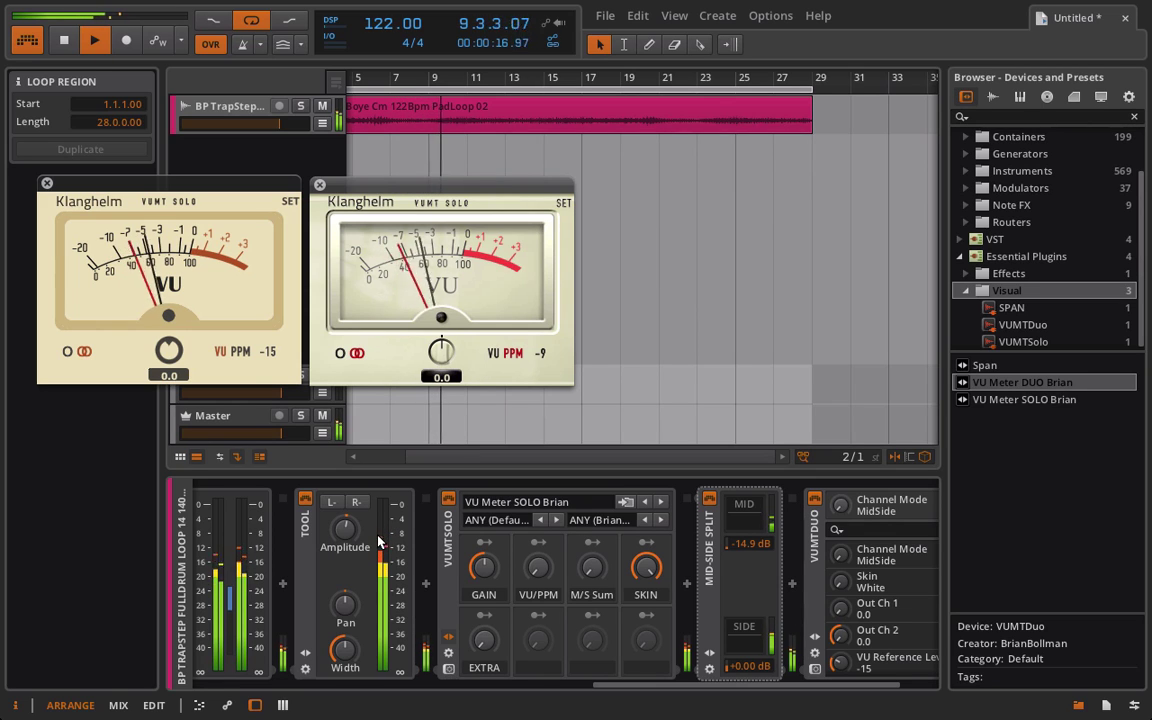
{"action": "key", "text": "space"}
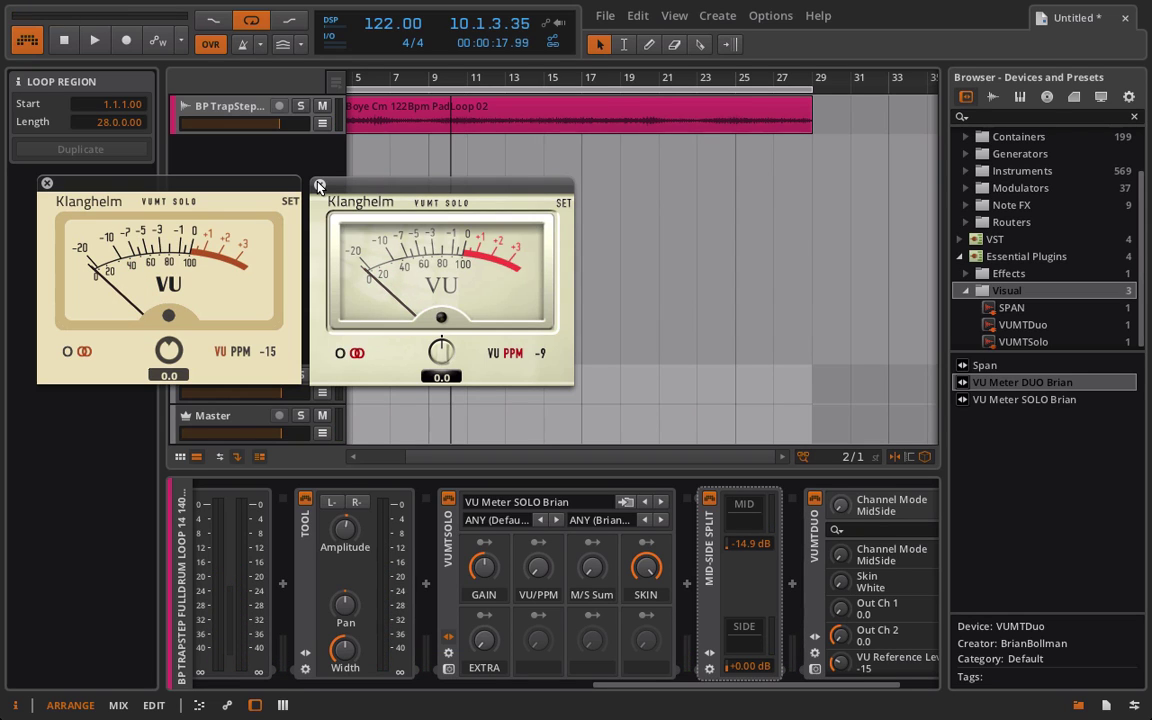
Close both remaining VUMTSolo meter windows and return to the early devices in the track's chain
{"action": "left_click", "coordinate": [319, 186]}
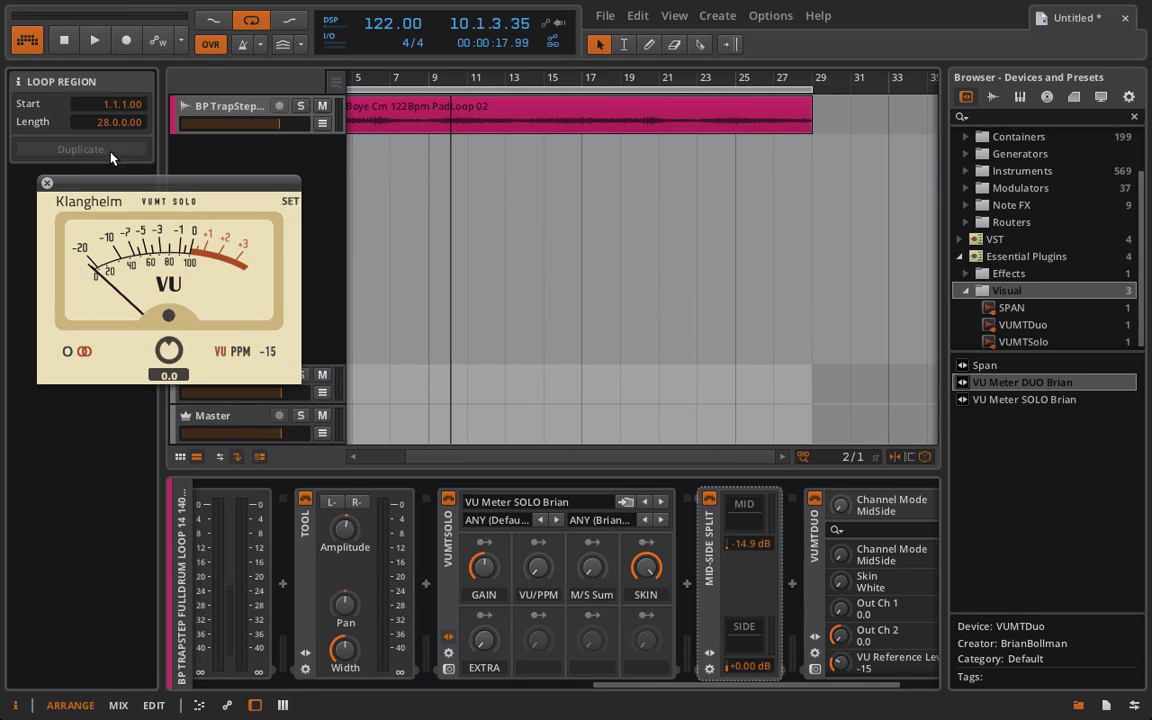
{"action": "left_click", "coordinate": [48, 183]}
{"action": "scroll", "coordinate": [308, 535], "scroll_direction": "right", "scroll_amount": 10}
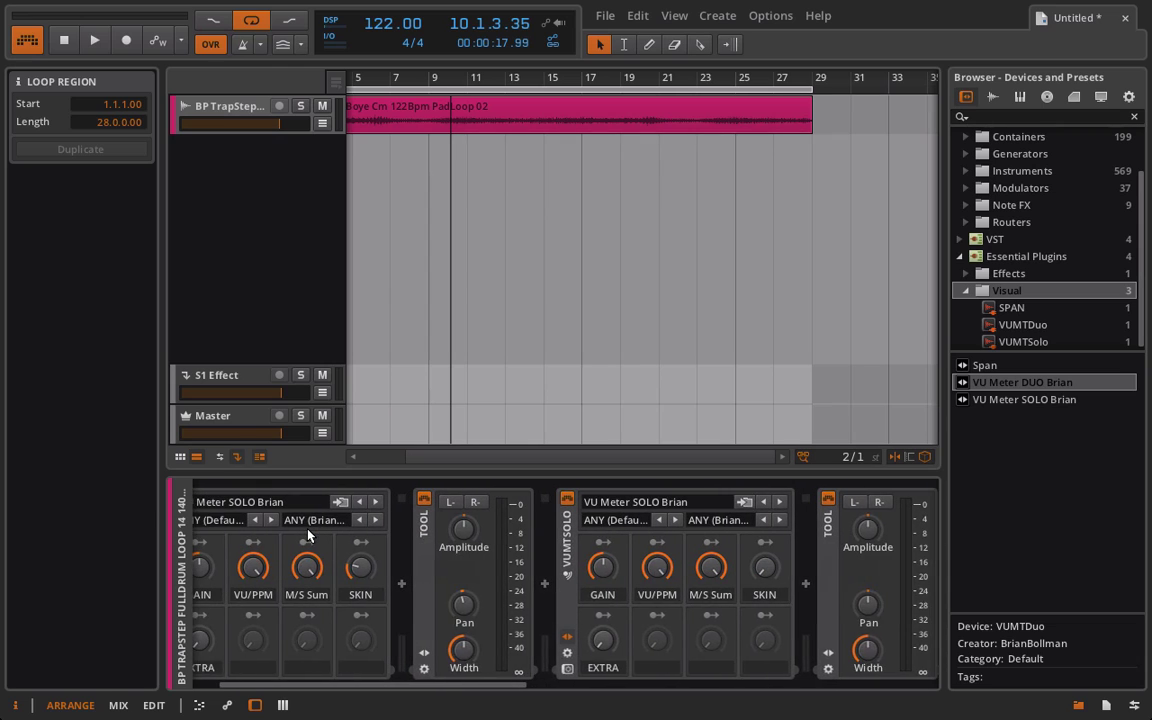
{"action": "scroll", "coordinate": [308, 535], "scroll_direction": "left", "scroll_amount": 2}
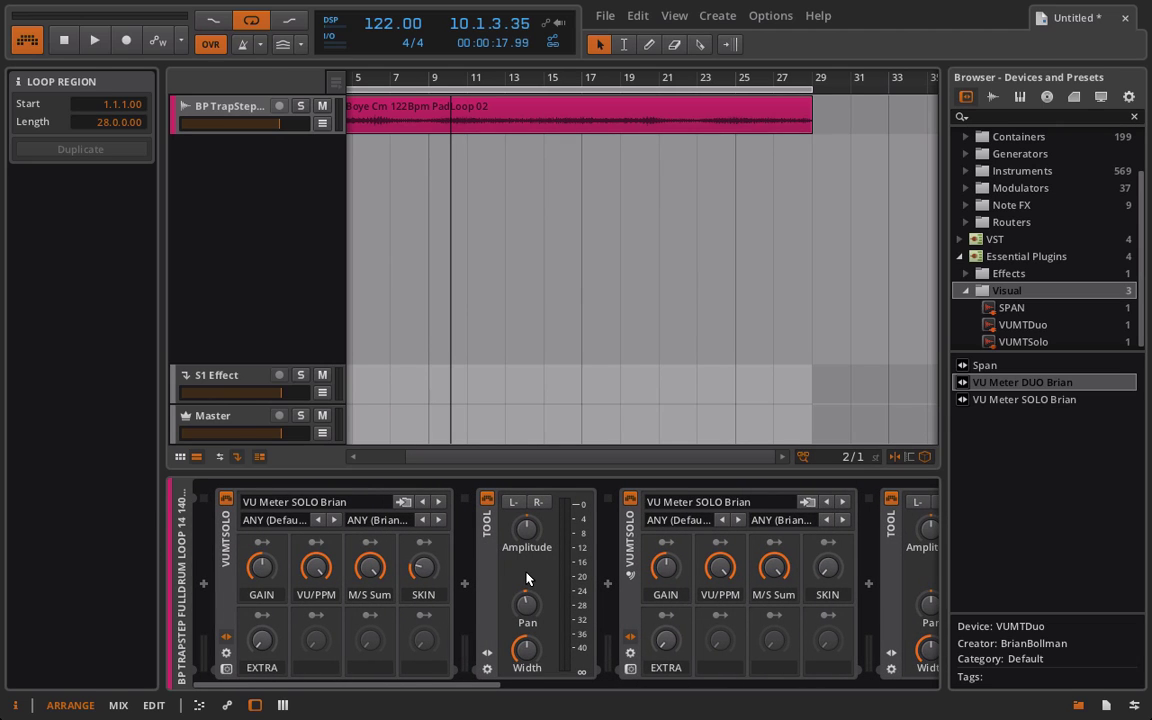